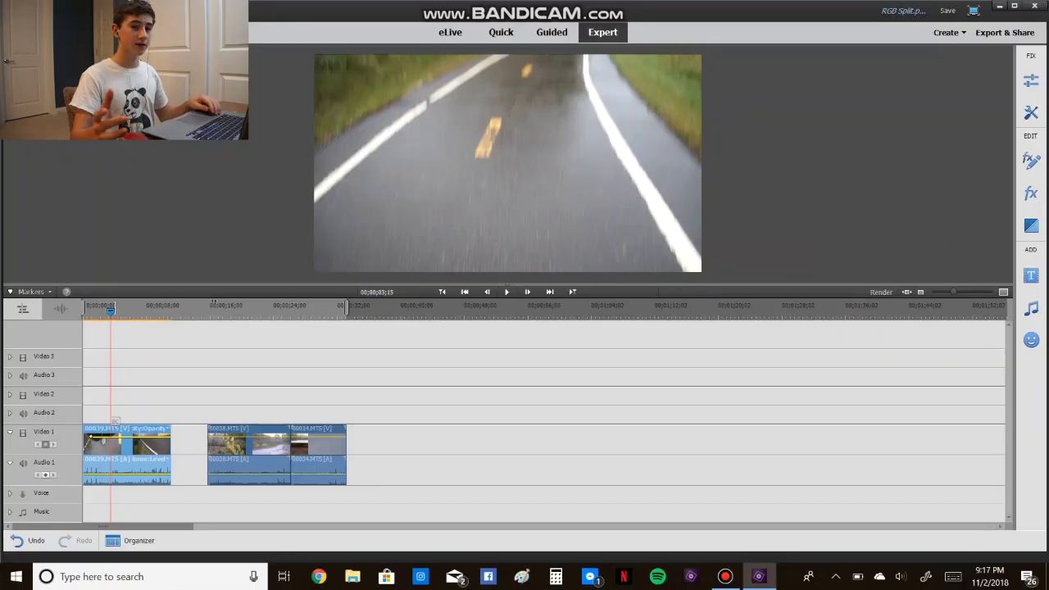
# Step: Split the first clip, 00039.MTS, at 00;00;02;20 where the effect segment begins
pyautogui.moveTo(105, 312); pyautogui.dragTo(101, 311)
pyautogui.press('Right')
pyautogui.press('Right')
pyautogui.press('Right')
pyautogui.press('Right')
pyautogui.press('Right')
pyautogui.press('Right')
pyautogui.press('Right')
pyautogui.press('Right')
pyautogui.press('Right')
pyautogui.press('Right')
pyautogui.press('Right')
pyautogui.press('Right')
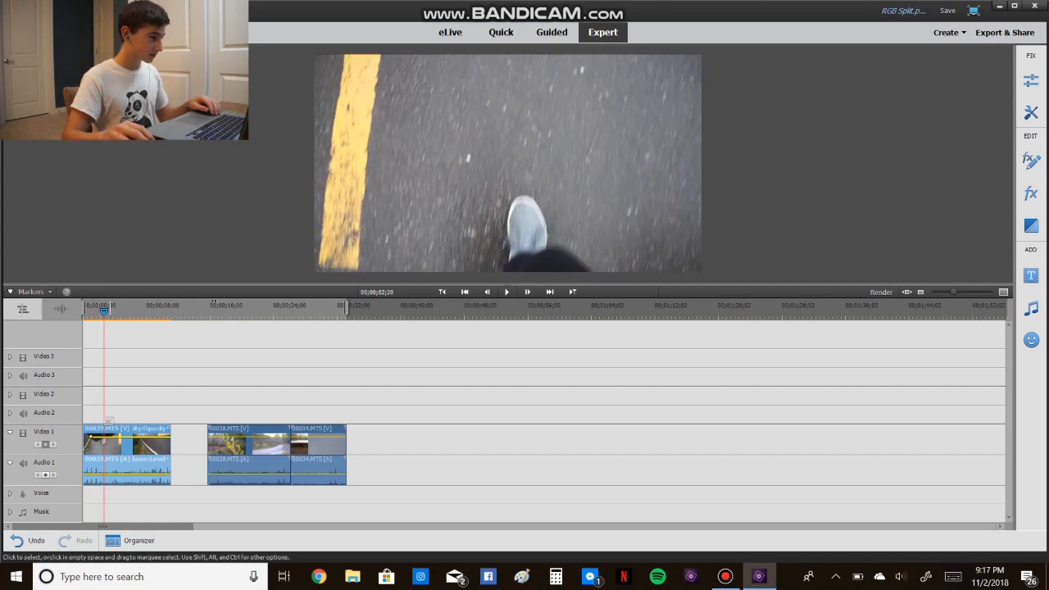
pyautogui.hotkey('ctrl', 'k')
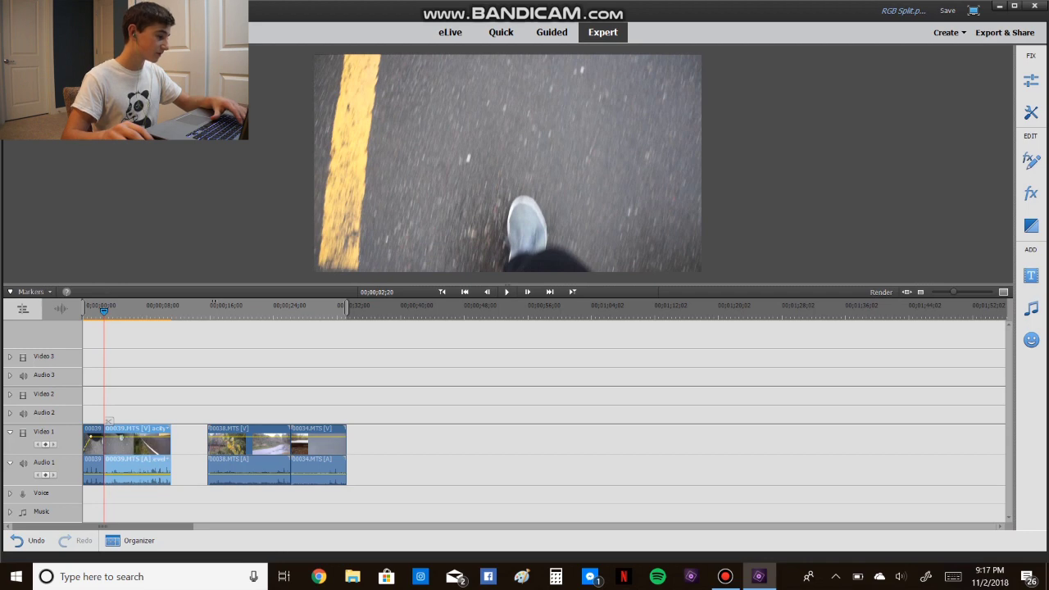
# Step: Enlarge the timeline scale and split the remaining part of 00039.MTS at 00;00;03;17 to isolate a short segment
pyautogui.press('Right')
pyautogui.press('Right')
pyautogui.press('Right')
pyautogui.press('Right')
pyautogui.press('Right')
pyautogui.press('Right')
pyautogui.press('Right')
pyautogui.press('Right')
pyautogui.press('Right')
pyautogui.press('Right')
pyautogui.press('Right')
pyautogui.press('Right')
pyautogui.press('Right')
pyautogui.press('Right')
pyautogui.press('Right')
pyautogui.press('Right')
pyautogui.press('Right')
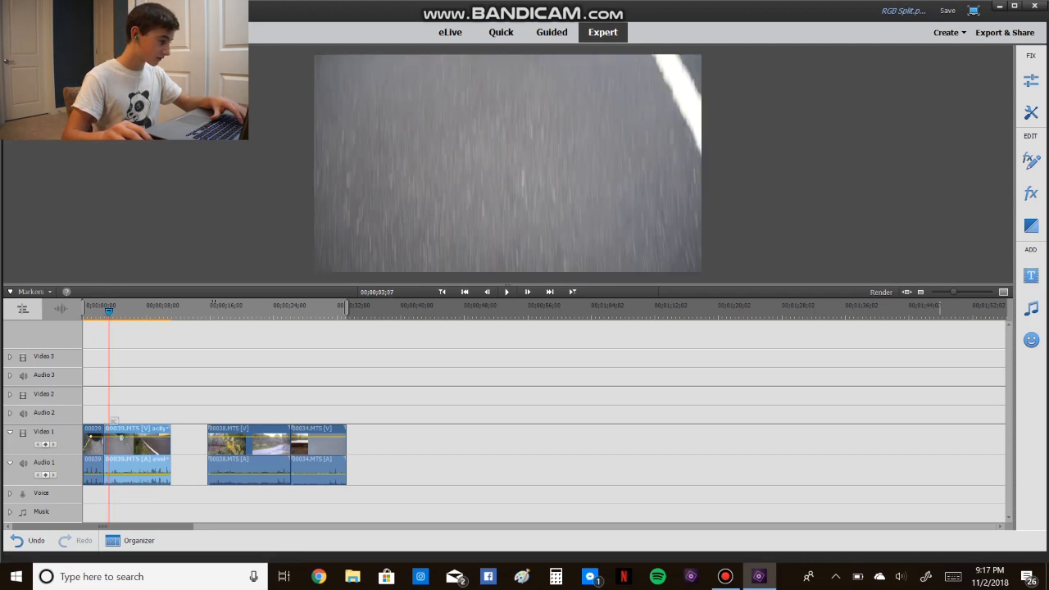
pyautogui.moveTo(952, 291); pyautogui.dragTo(959, 292)
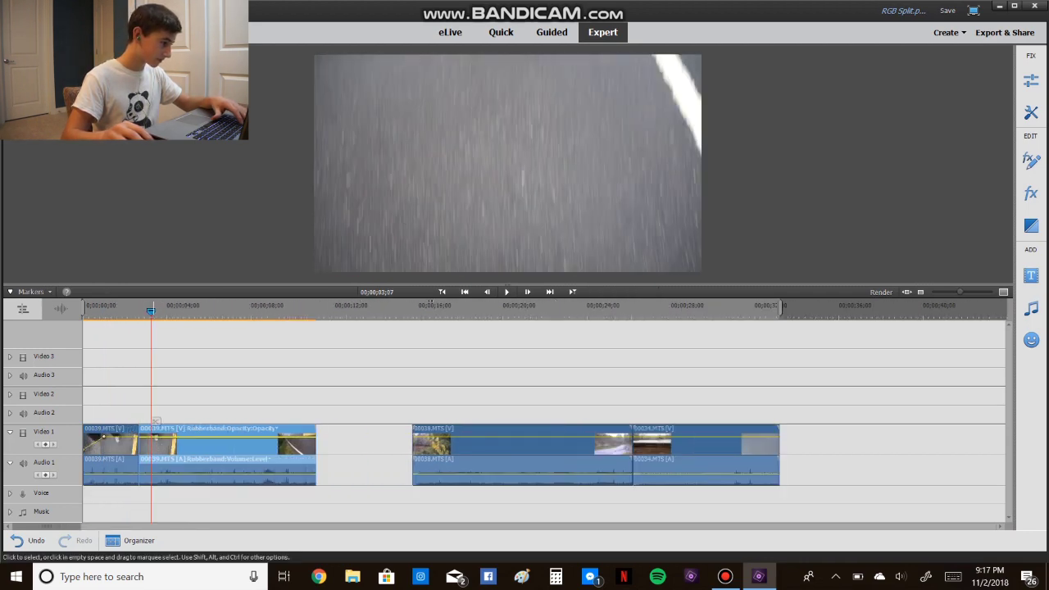
pyautogui.moveTo(151, 311)
pyautogui.mouseDown()
pyautogui.moveTo(132, 310)
pyautogui.moveTo(158, 311)
pyautogui.mouseUp()
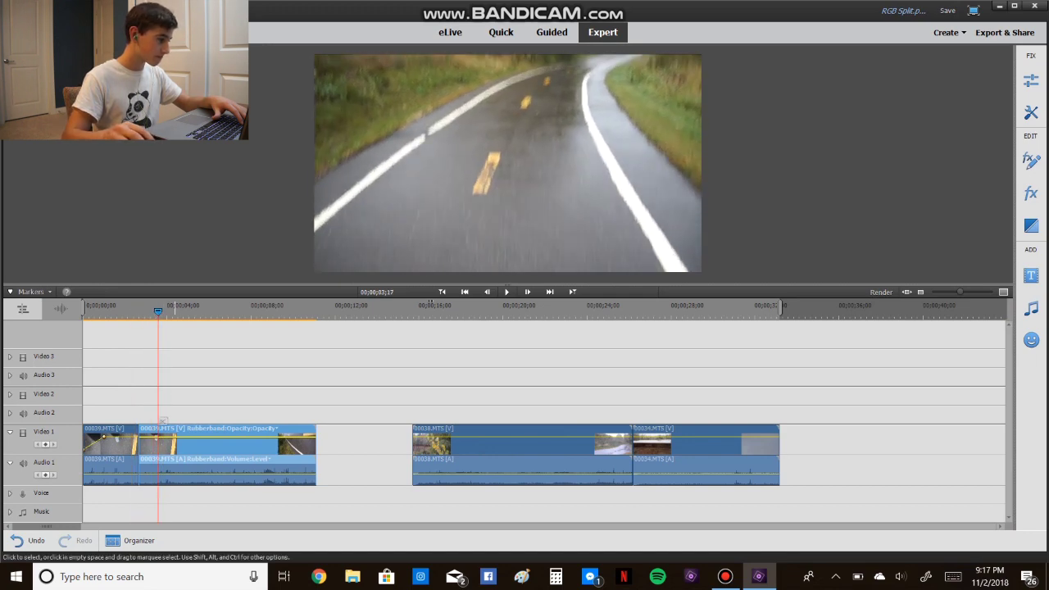
pyautogui.click(162, 421)
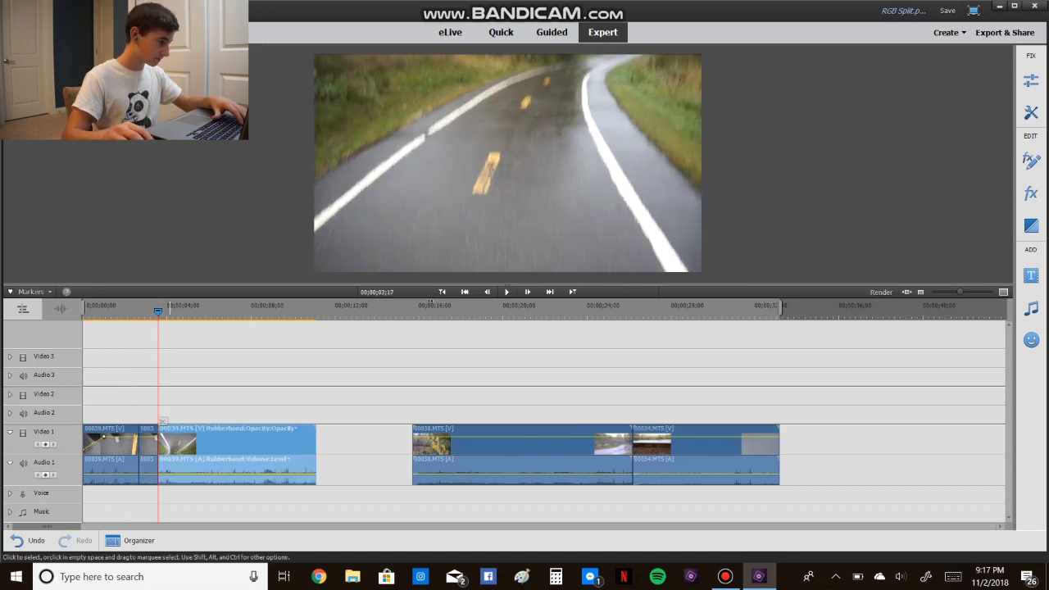
# Step: Copy the short middle segment of 00039.MTS and paste two copies at the end of the timeline
pyautogui.moveTo(158, 310); pyautogui.dragTo(136, 311)
pyautogui.rightClick(148, 458)
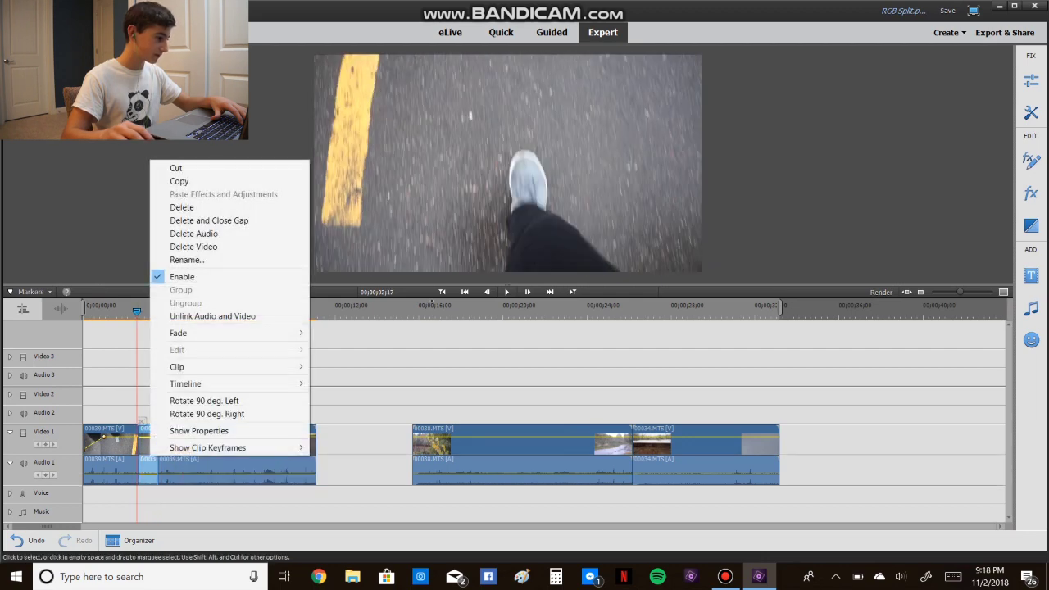
pyautogui.click(180, 181)
pyautogui.click(500, 33)
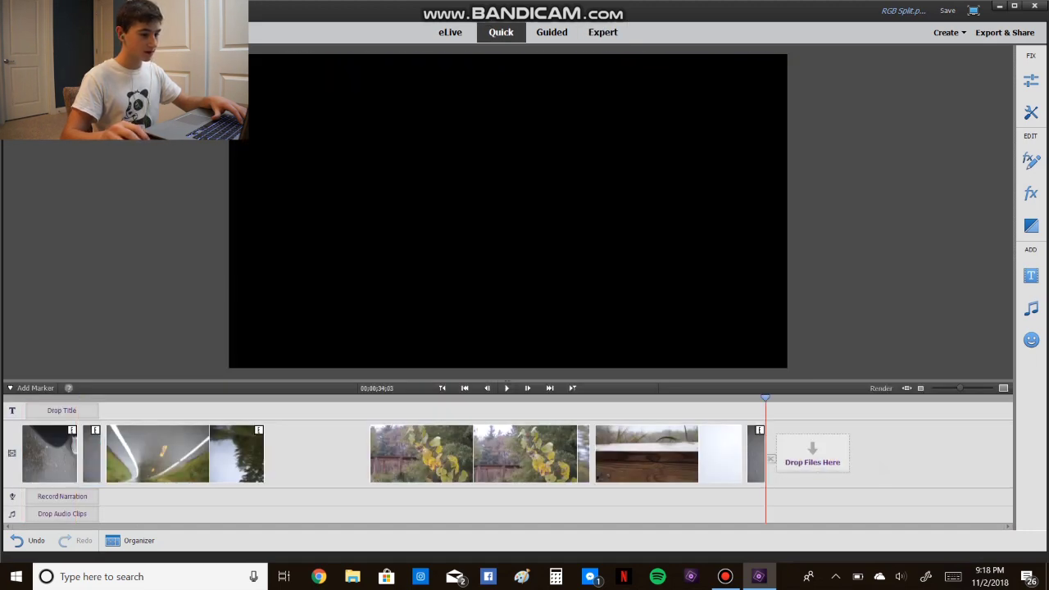
pyautogui.rightClick(836, 459)
pyautogui.click(864, 464)
pyautogui.click(602, 32)
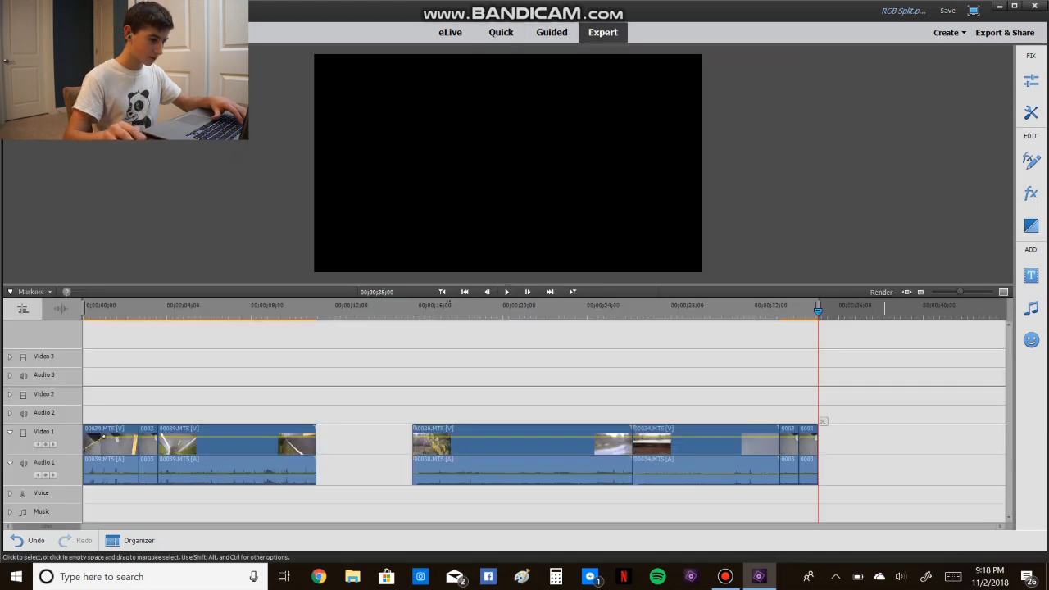
# Step: Stack the two pasted copies on Video 2 and Video 3 directly above the original short segment
pyautogui.moveTo(883, 431); pyautogui.dragTo(794, 452)
pyautogui.moveTo(807, 390); pyautogui.dragTo(156, 385)
pyautogui.click(190, 384)
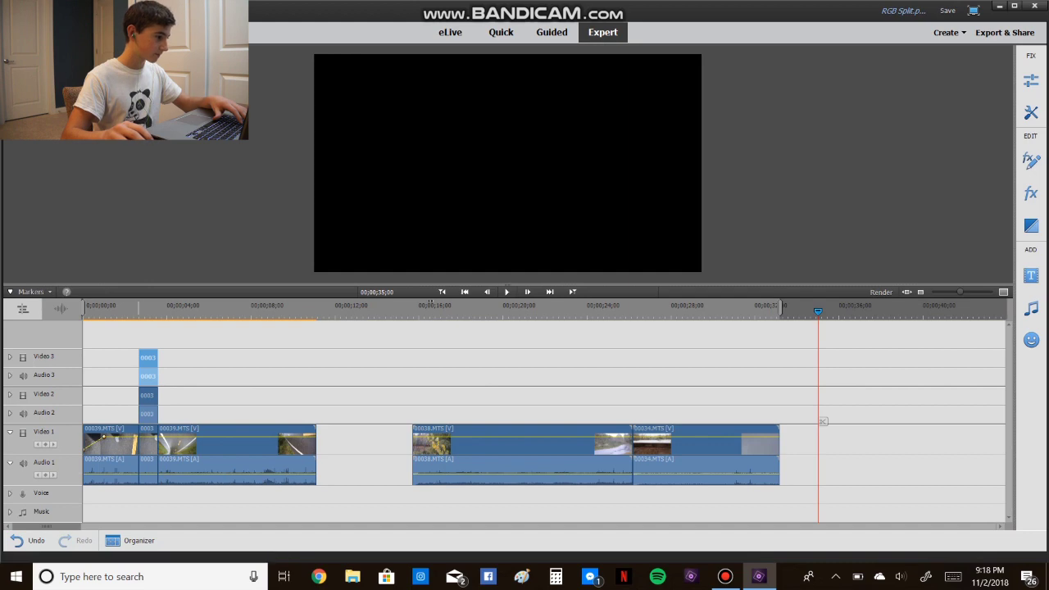
pyautogui.click(147, 418)
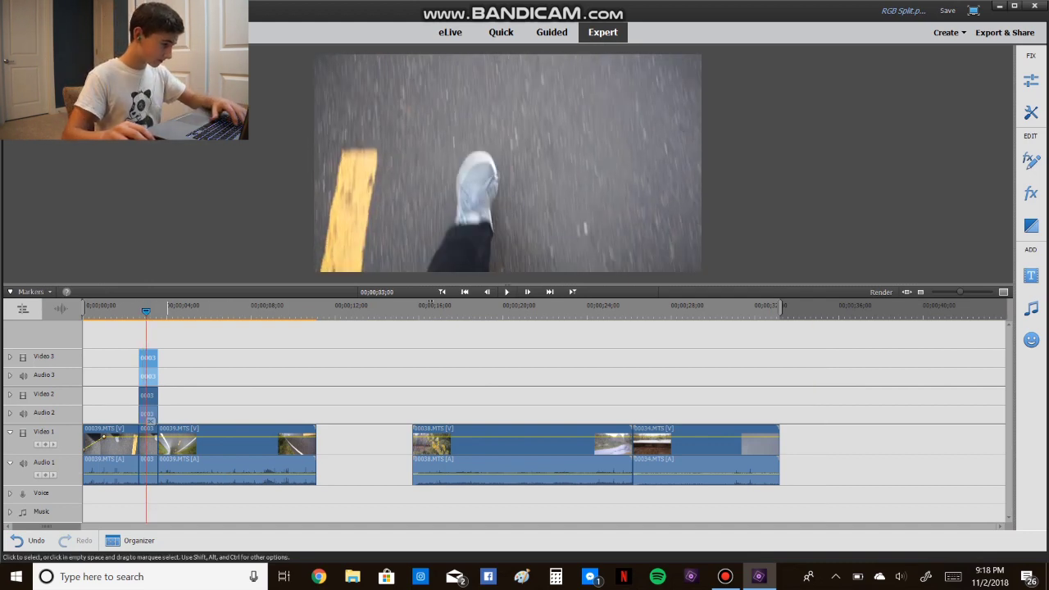
pyautogui.moveTo(146, 310); pyautogui.dragTo(134, 311)
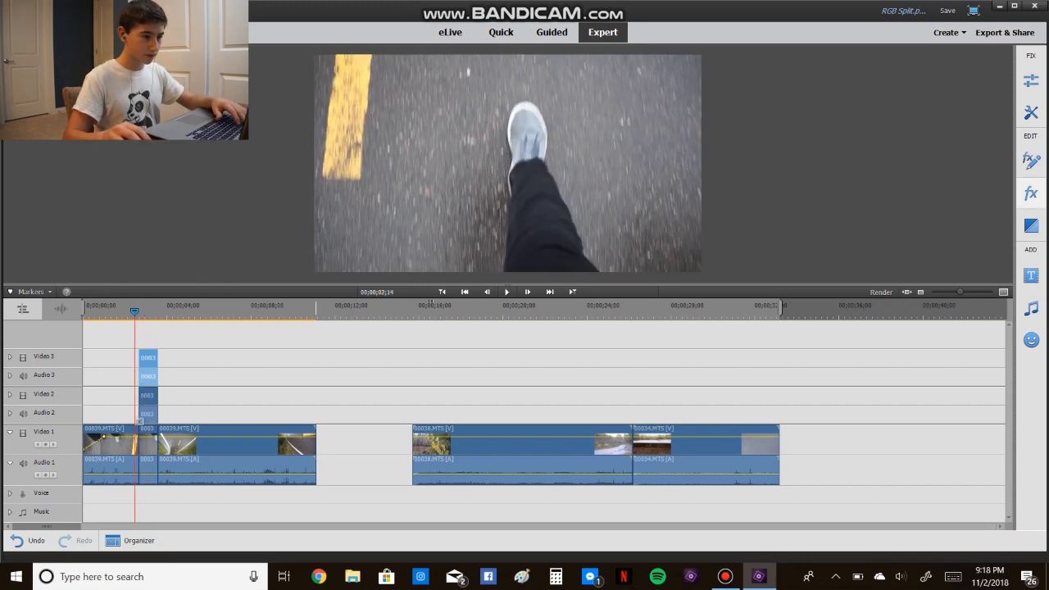
# Step: Apply the Channel Mixer effect from Advanced Adjustments to the short segments on Video 3, Video 2 and Video 1
pyautogui.click(1031, 193)
pyautogui.click(916, 90)
pyautogui.click(910, 105)
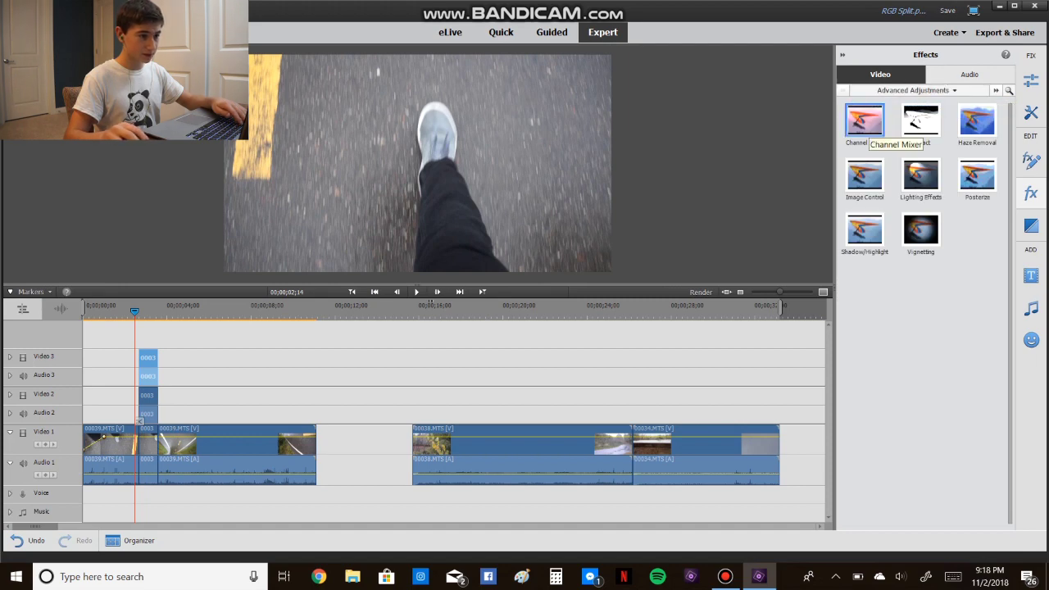
pyautogui.moveTo(864, 121); pyautogui.dragTo(151, 358)
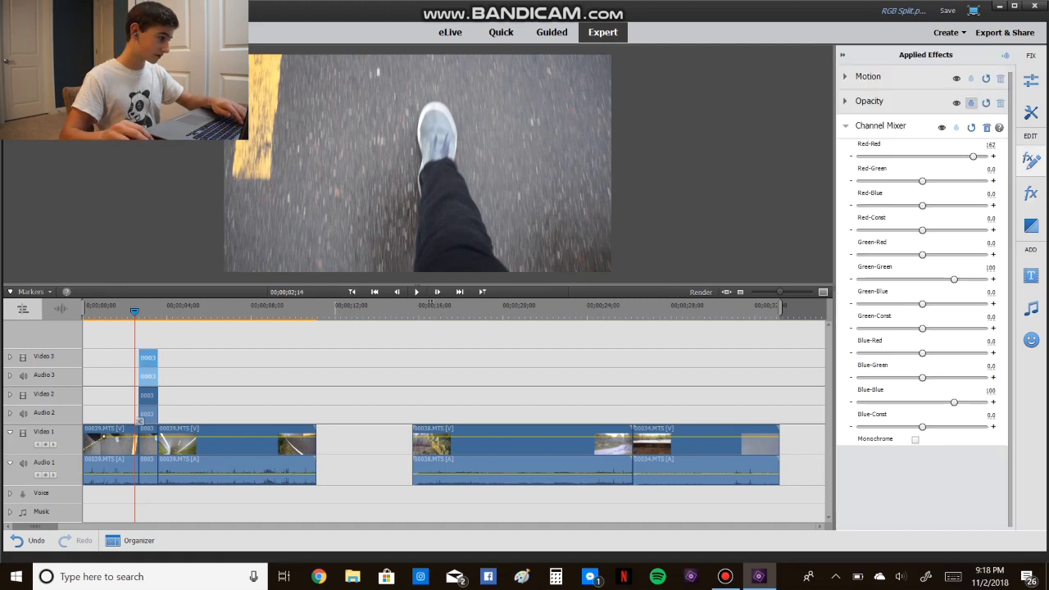
pyautogui.click(1031, 193)
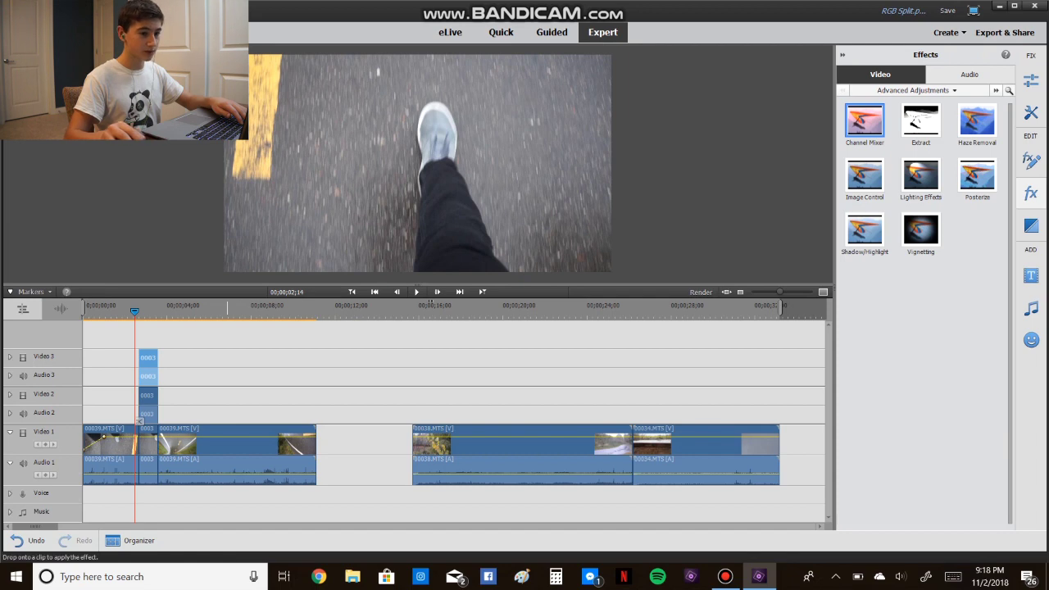
pyautogui.moveTo(865, 120); pyautogui.dragTo(148, 395)
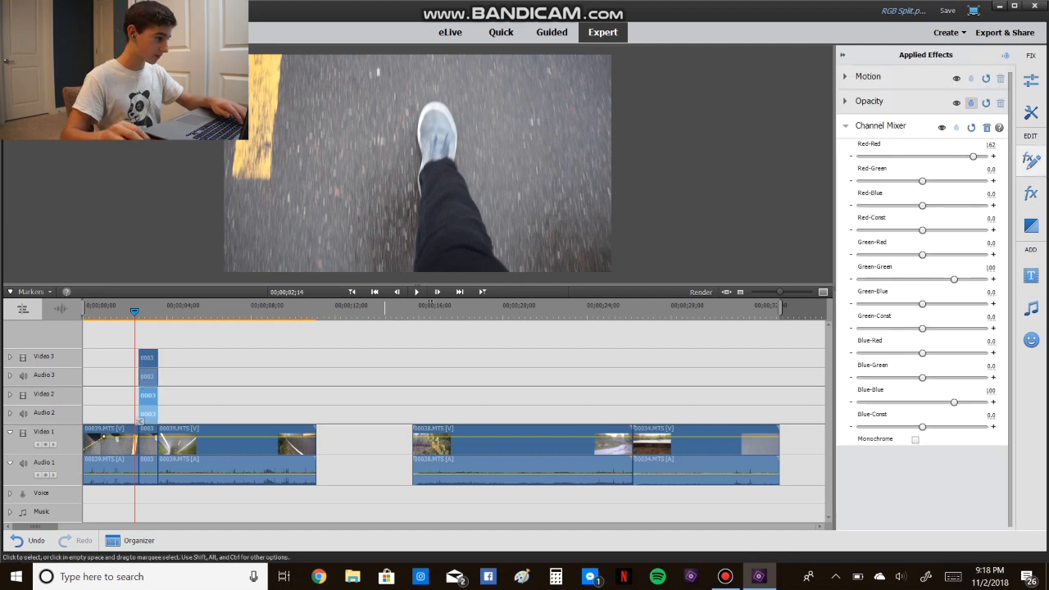
pyautogui.click(1030, 194)
pyautogui.moveTo(864, 120); pyautogui.dragTo(148, 439)
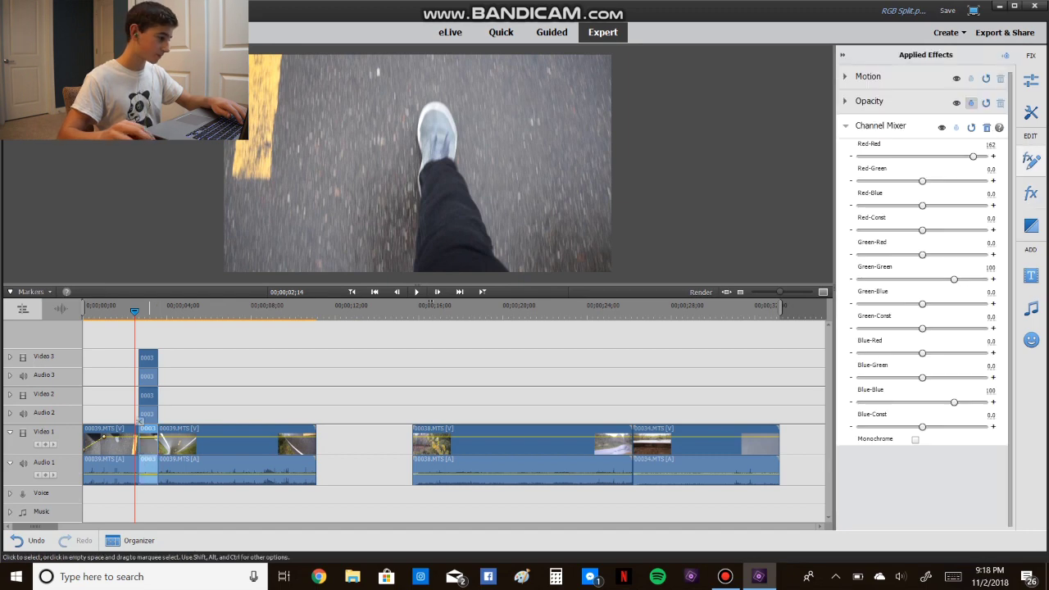
# Step: Make the Video 3 copy red only by setting its Channel Mixer to Red-Red 100, Green-Green 0 and Blue-Blue 0
pyautogui.click(153, 358)
pyautogui.click(148, 310)
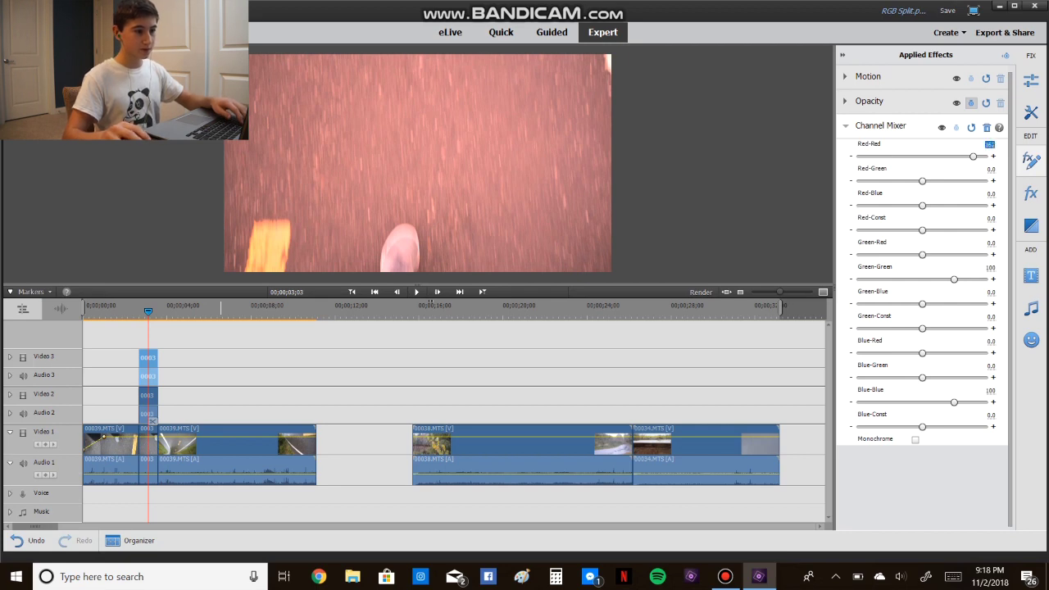
pyautogui.write('100')
pyautogui.press('Return')
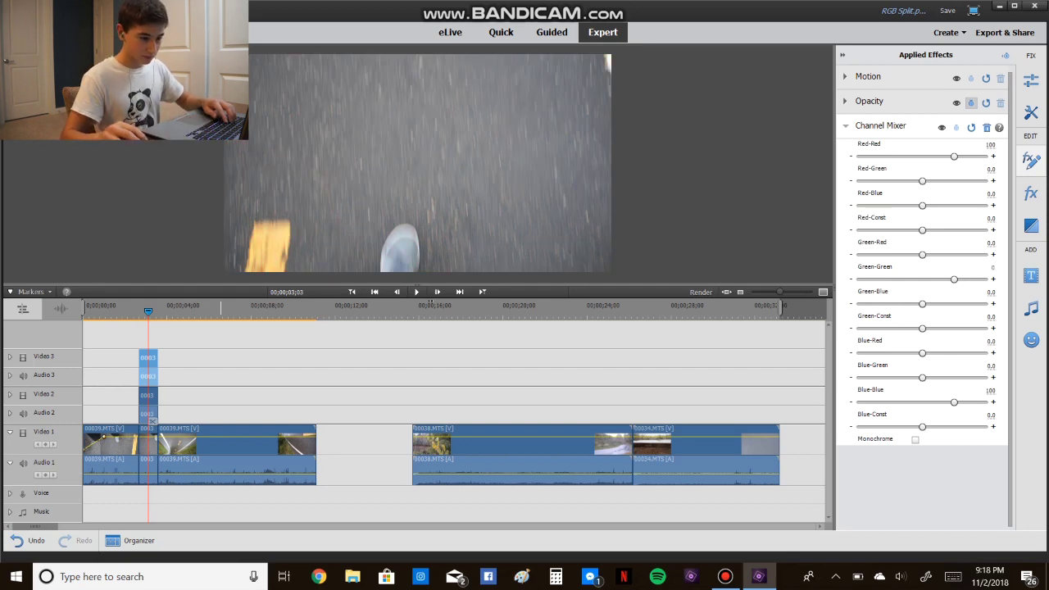
pyautogui.write('0')
pyautogui.press('Return')
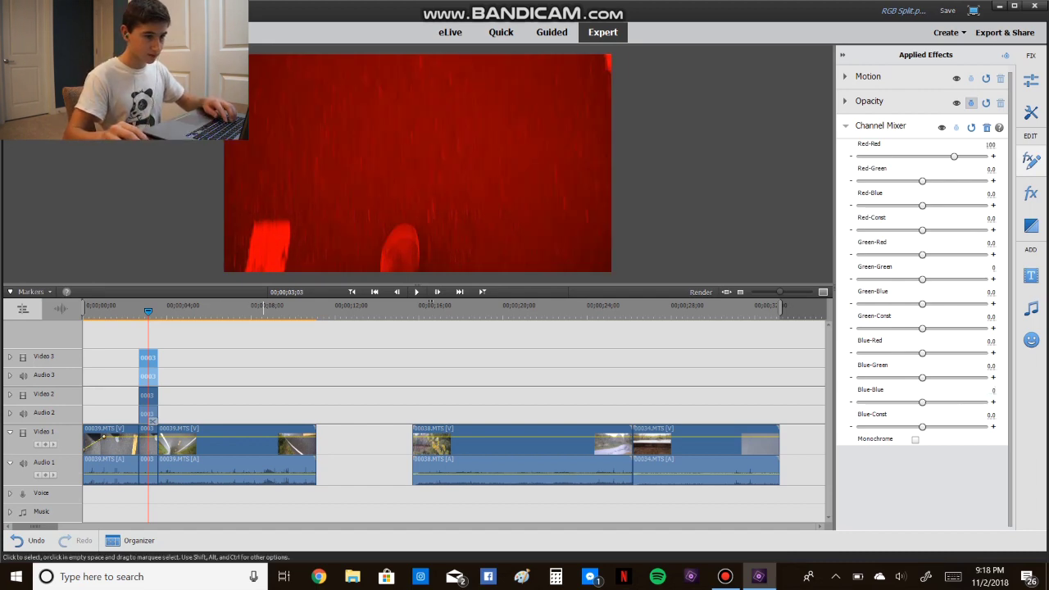
# Step: Make the Video 2 copy green only by setting its Channel Mixer Red-Red and Blue-Blue values to 0
pyautogui.click(148, 396)
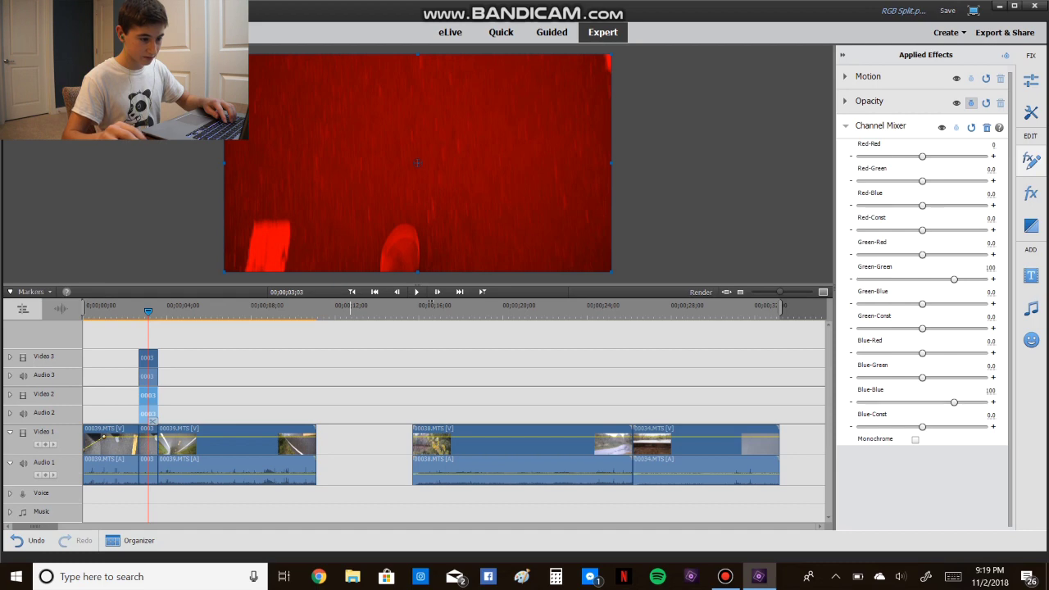
pyautogui.write('0')
pyautogui.press('Return')
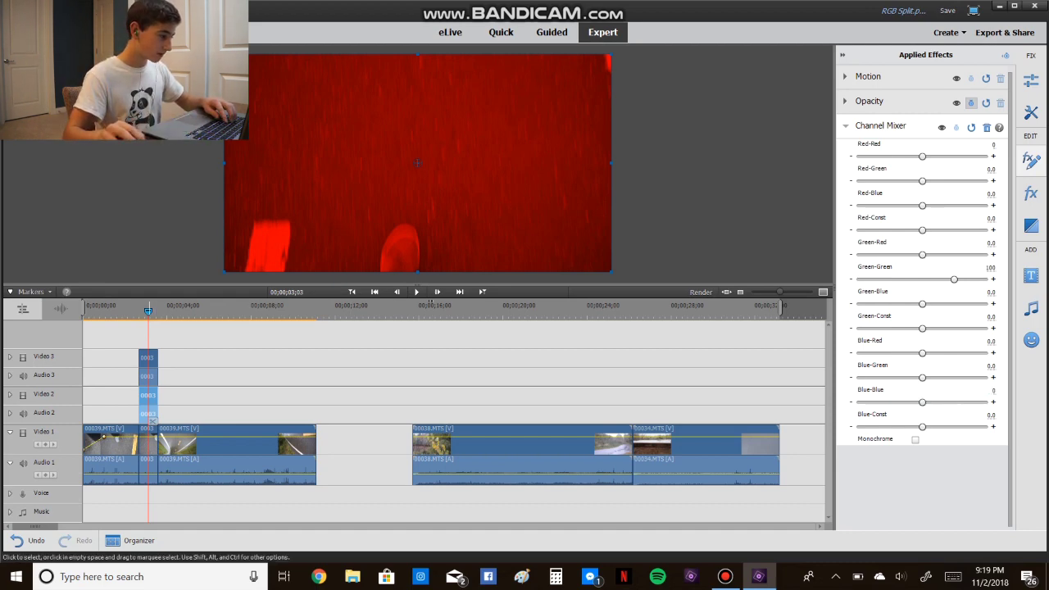
# Step: Make the short Video 1 segment blue only by setting its Channel Mixer Red-Red and Green-Green values to 0
pyautogui.click(149, 427)
pyautogui.click(990, 145)
pyautogui.write('0')
pyautogui.press('Return')
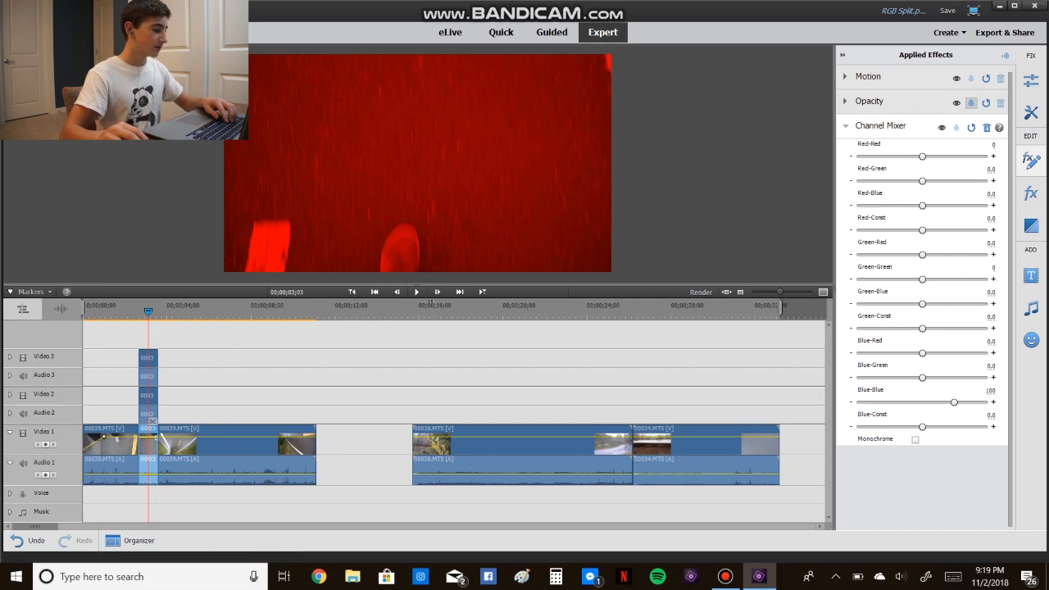
# Step: Set the Opacity blend mode of the red copy on Video 3 to Screen
pyautogui.moveTo(151, 310); pyautogui.dragTo(147, 310)
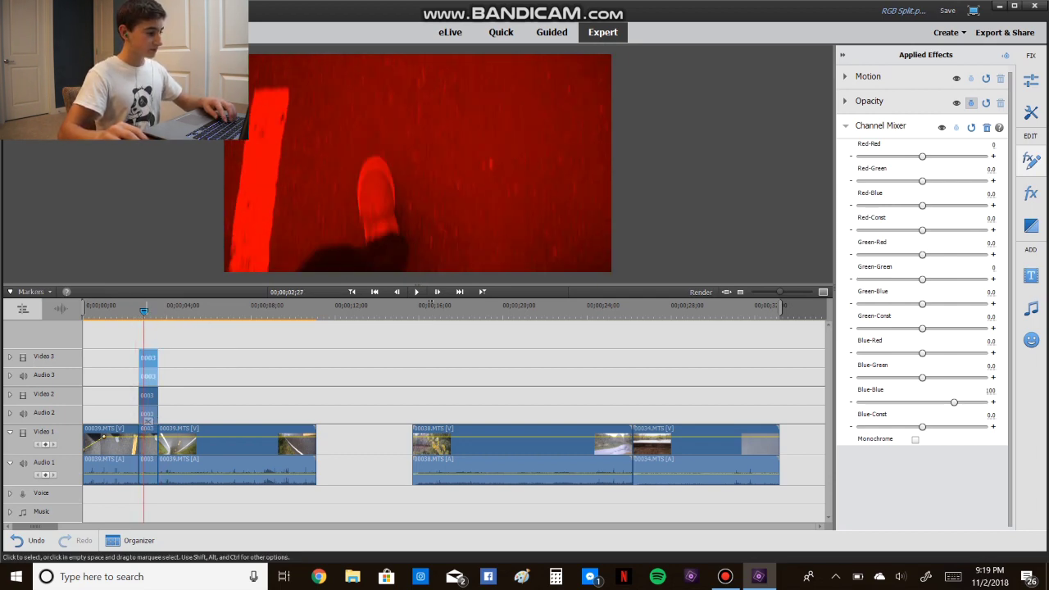
pyautogui.click(147, 359)
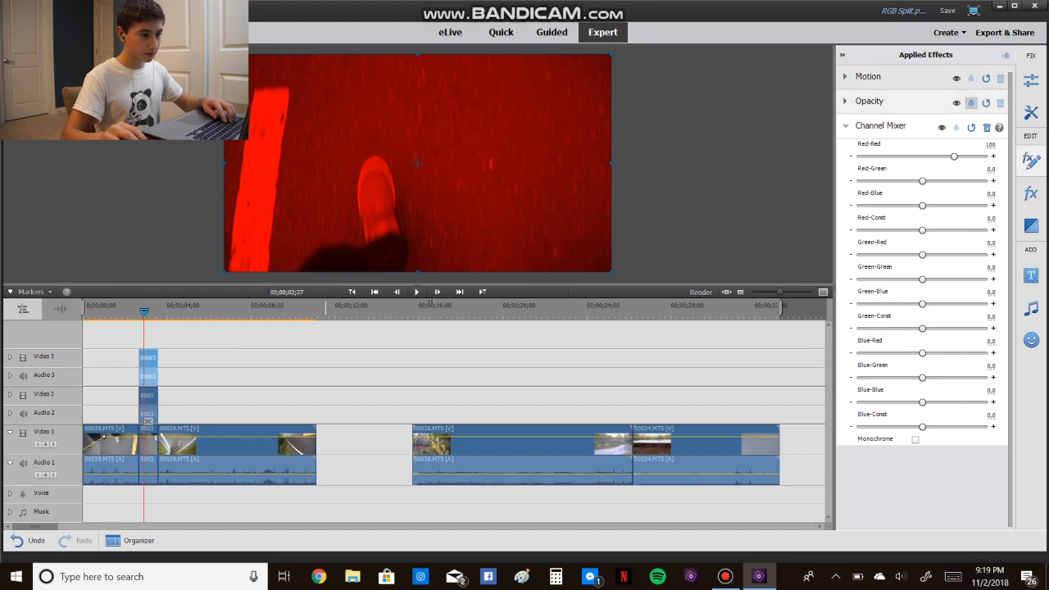
pyautogui.click(869, 101)
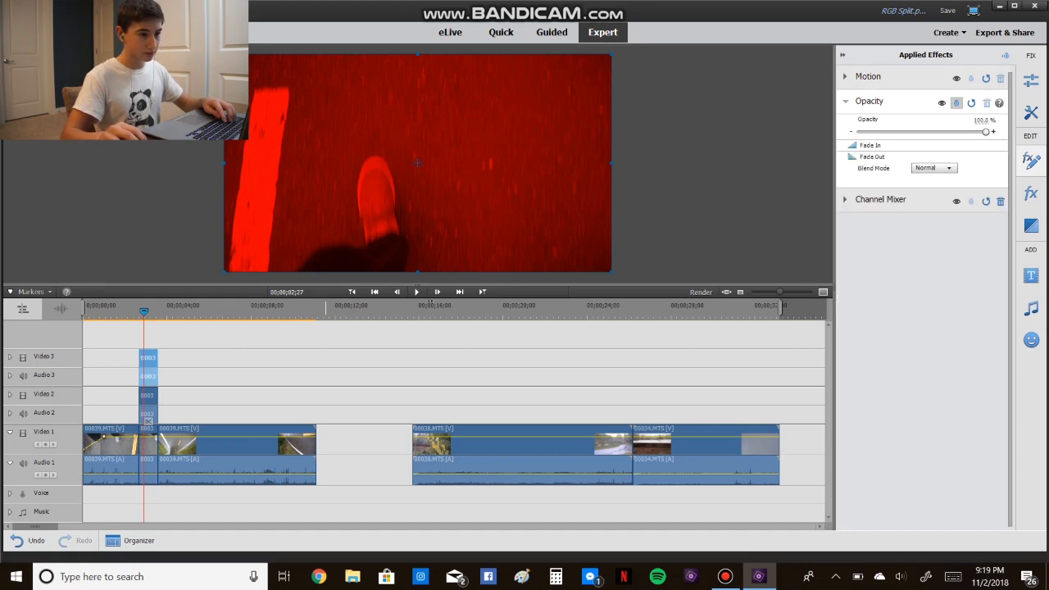
pyautogui.click(934, 168)
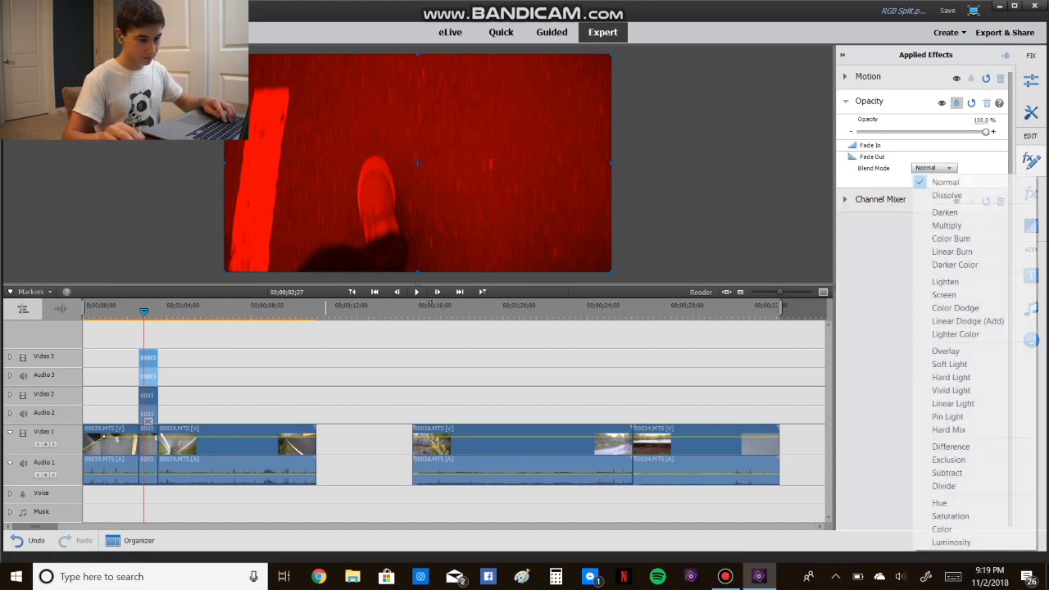
pyautogui.click(943, 294)
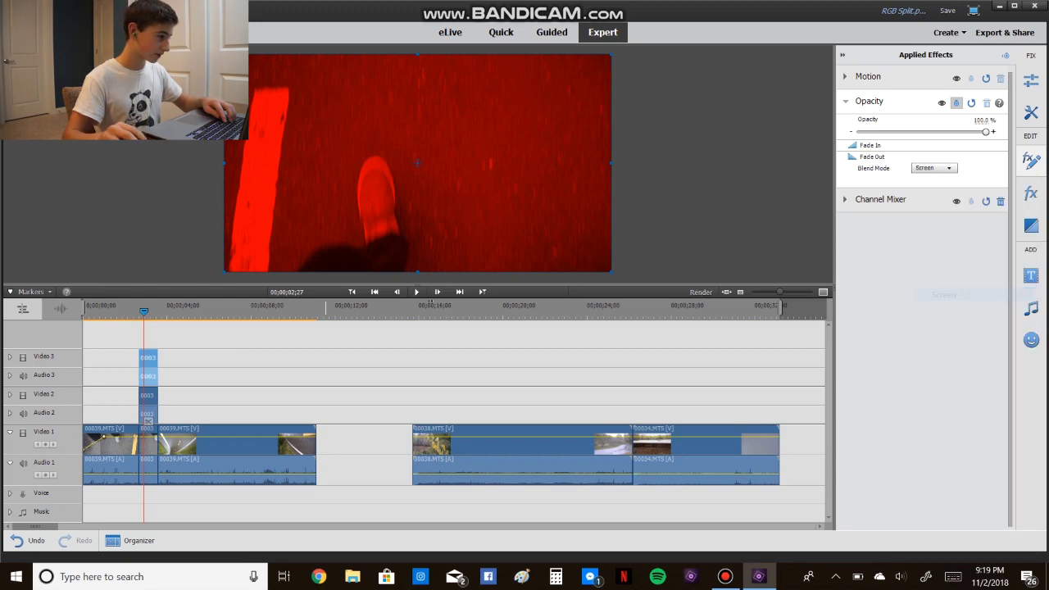
# Step: Set the Opacity blend mode of the green copy on Video 2 to Screen
pyautogui.click(148, 396)
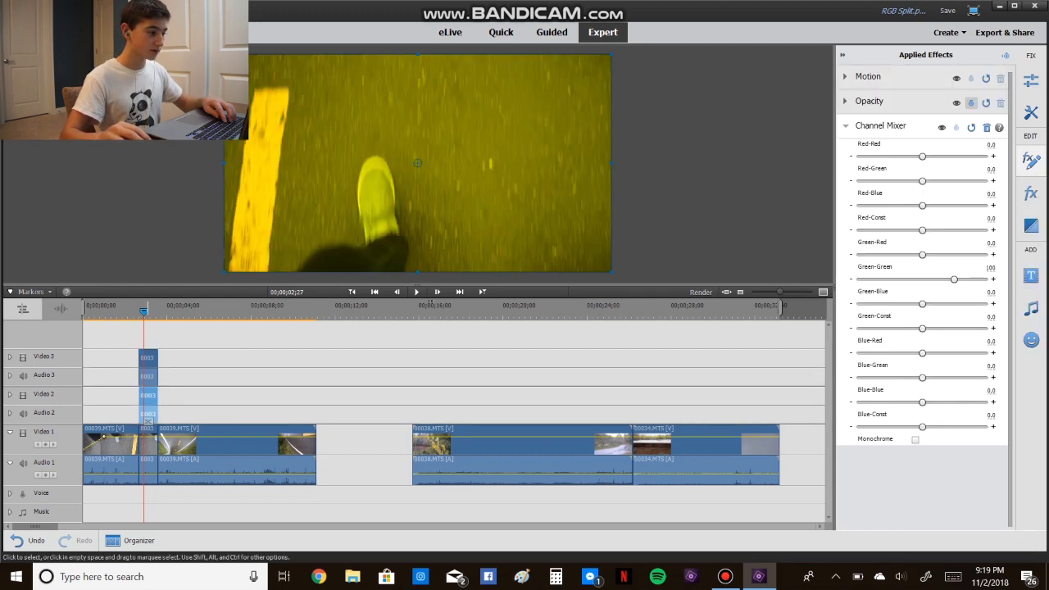
pyautogui.click(868, 100)
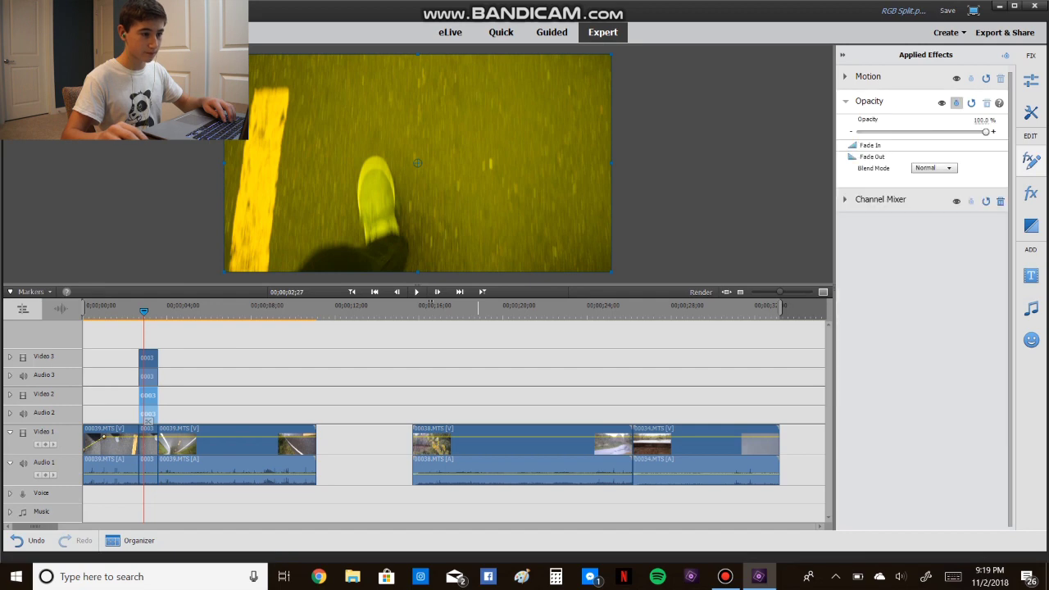
pyautogui.click(933, 167)
pyautogui.click(943, 294)
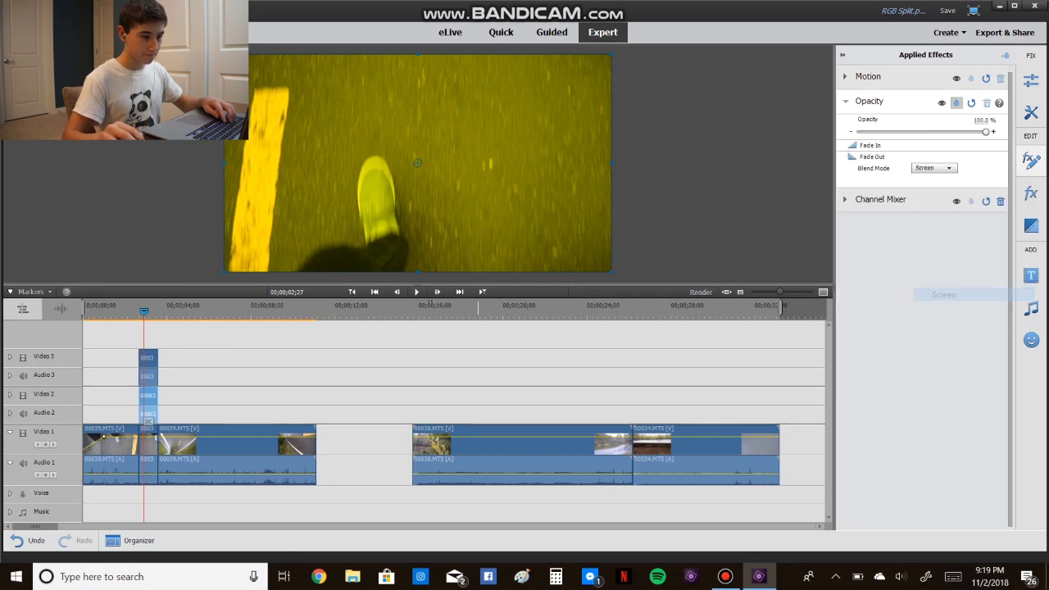
# Step: Set the Motion scale of the green copy on Video 2 to 105 and of the short blue segment on Video 1 to 110
pyautogui.click(148, 358)
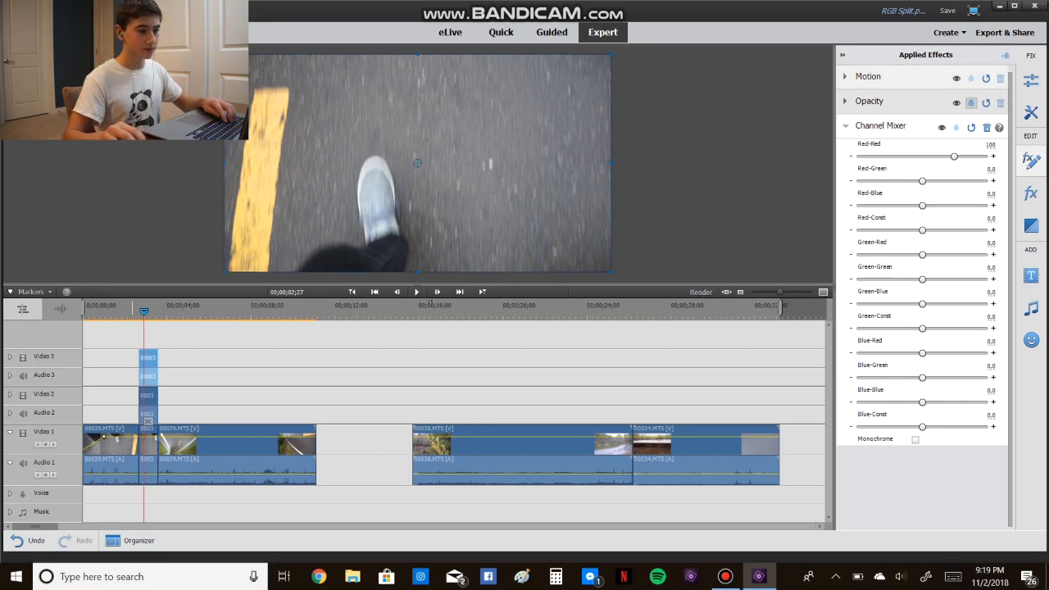
pyautogui.click(130, 310)
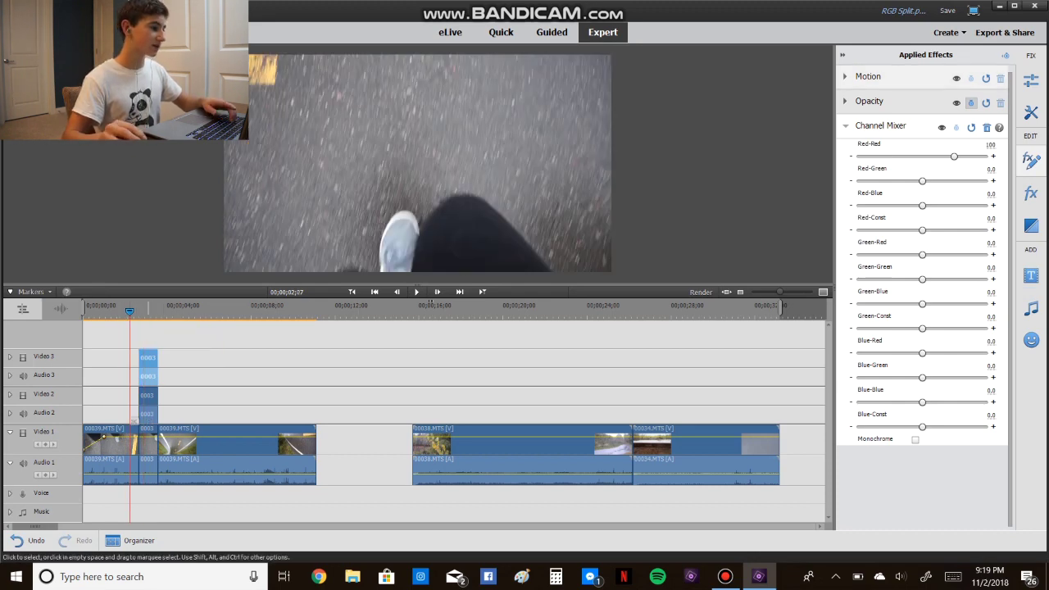
pyautogui.click(148, 395)
pyautogui.moveTo(128, 310); pyautogui.dragTo(144, 310)
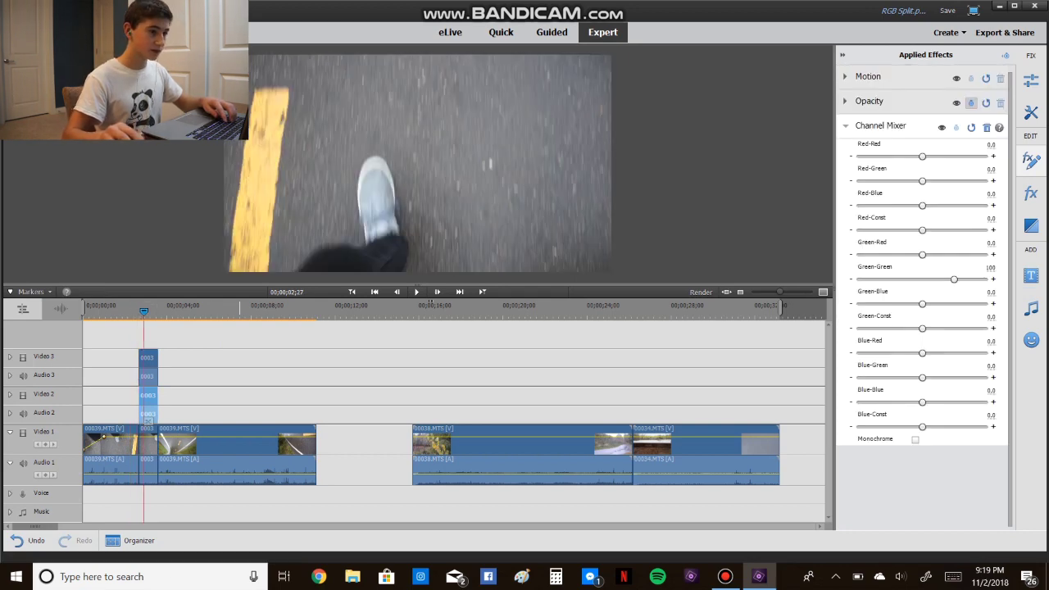
pyautogui.click(868, 77)
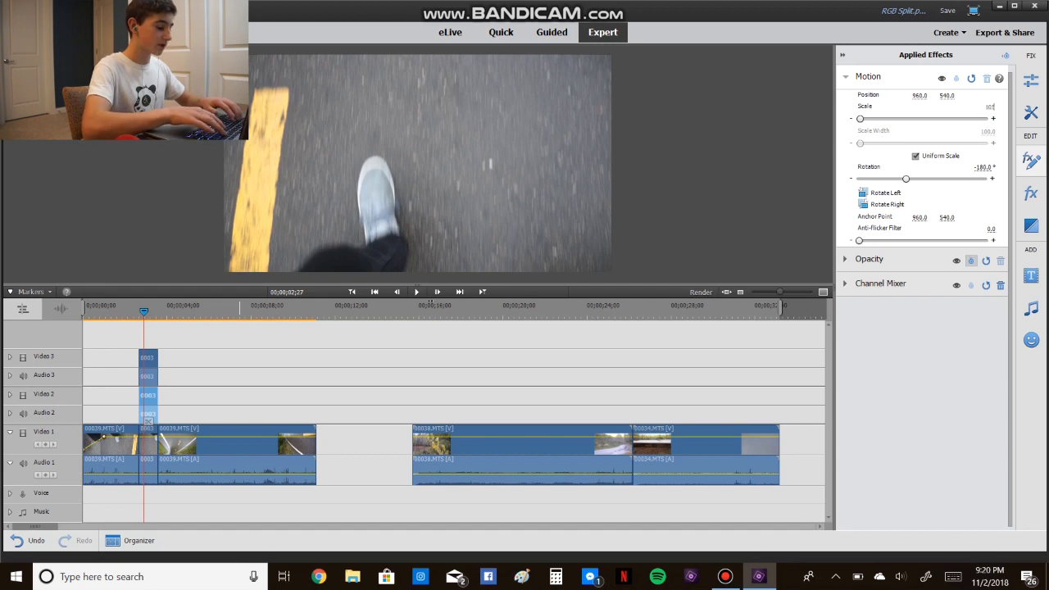
pyautogui.press('Return')
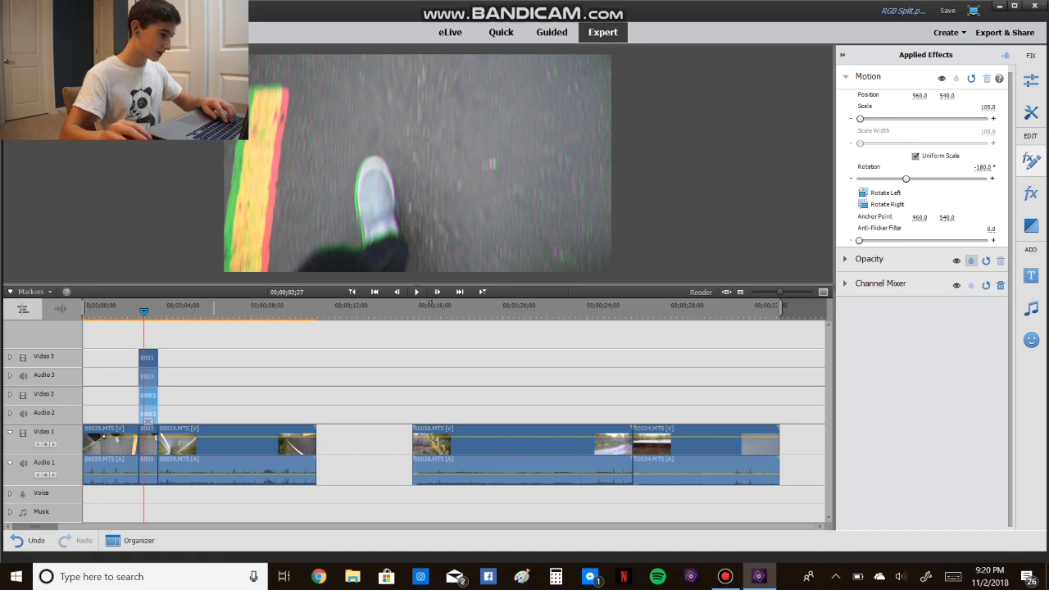
pyautogui.click(148, 422)
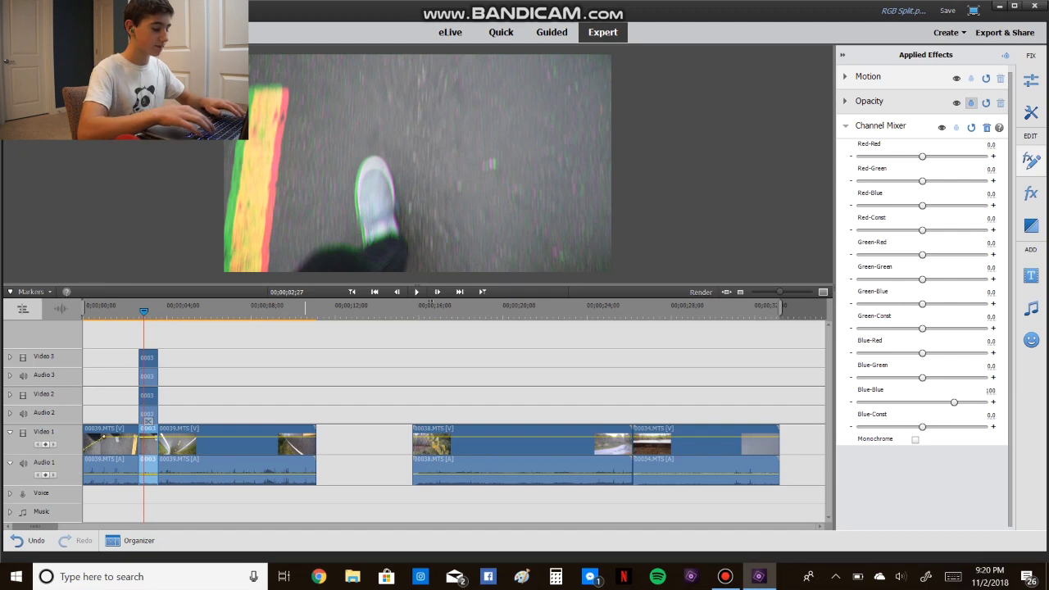
pyautogui.click(868, 77)
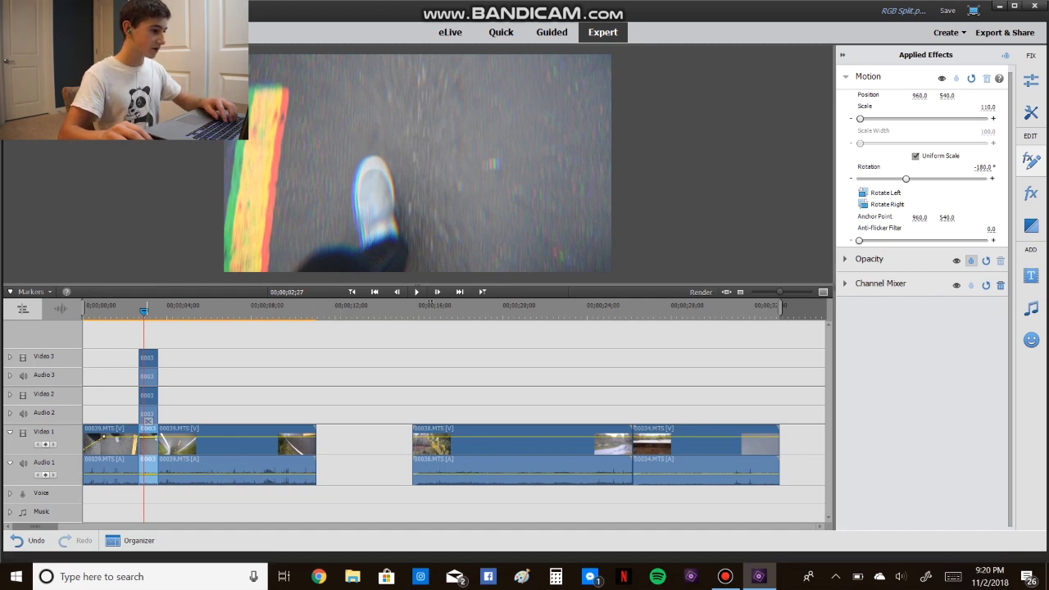
# Step: Play back the timeline from just before the stacked segment to check the RGB split effect
pyautogui.press('Left')
pyautogui.press('Left')
pyautogui.press('Left')
pyautogui.press('Left')
pyautogui.press('Left')
pyautogui.press('Left')
pyautogui.press('Left')
pyautogui.press('Left')
pyautogui.press('Left')
pyautogui.press('Left')
pyautogui.press('Left')
pyautogui.press('Left')
pyautogui.press('Left')
pyautogui.press('Left')
pyautogui.press('Left')
pyautogui.press('Left')
pyautogui.press('Left')
pyautogui.press('Left')
pyautogui.press('Left')
pyautogui.press('Left')
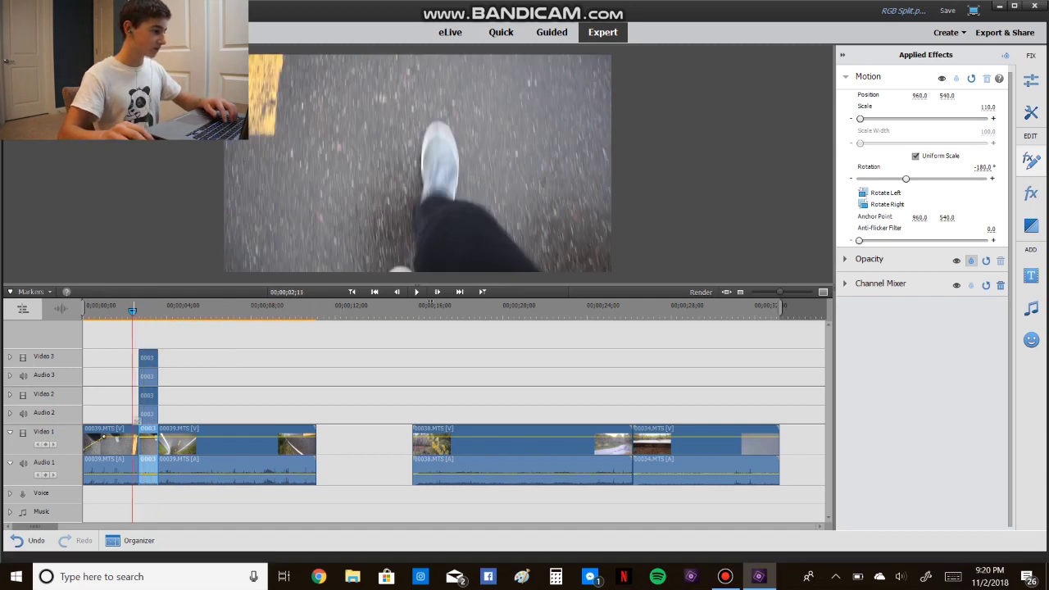
pyautogui.press('space')
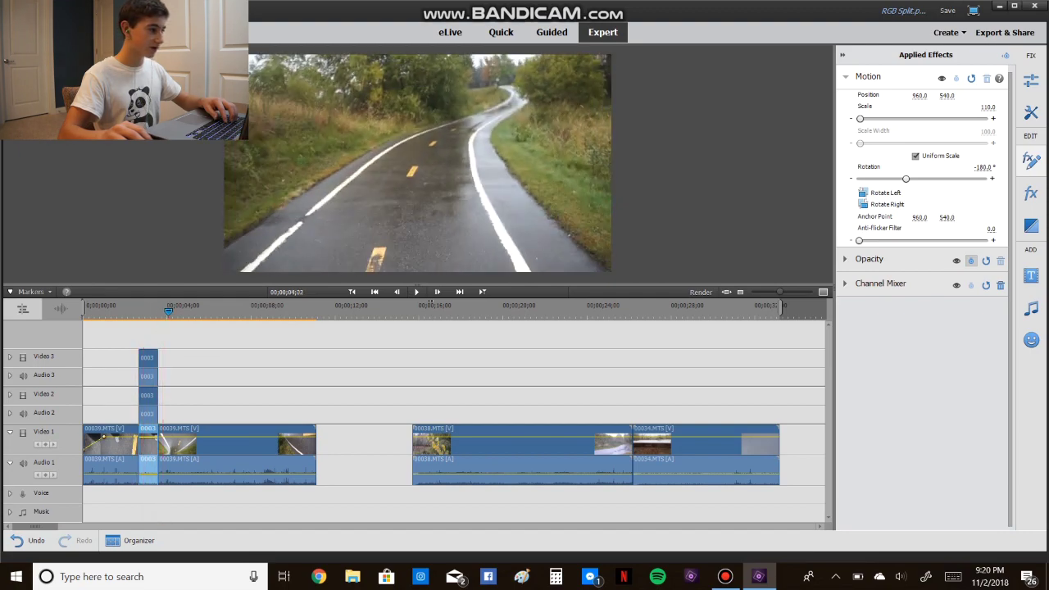
pyautogui.press('Left')
pyautogui.press('Left')
pyautogui.press('Left')
pyautogui.press('Left')
pyautogui.press('Left')
pyautogui.press('Left')
pyautogui.press('Left')
pyautogui.press('Left')
pyautogui.press('Left')
pyautogui.press('Left')
pyautogui.press('Left')
pyautogui.press('Left')
pyautogui.press('Left')
pyautogui.press('Left')
pyautogui.press('Left')
pyautogui.press('Left')
pyautogui.press('Left')
pyautogui.press('Left')
pyautogui.press('Left')
pyautogui.press('Left')
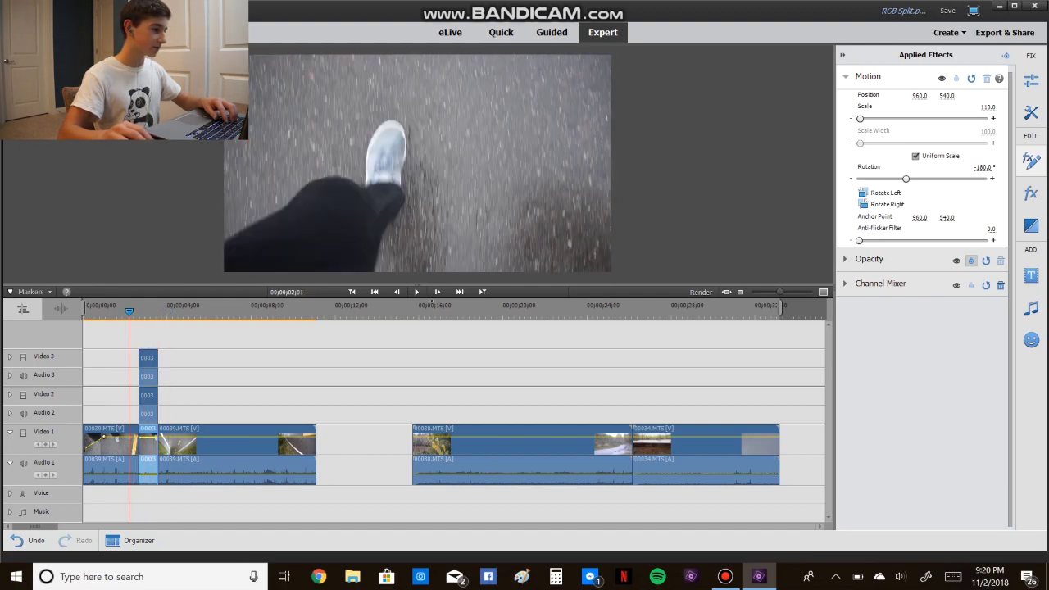
pyautogui.press('space')
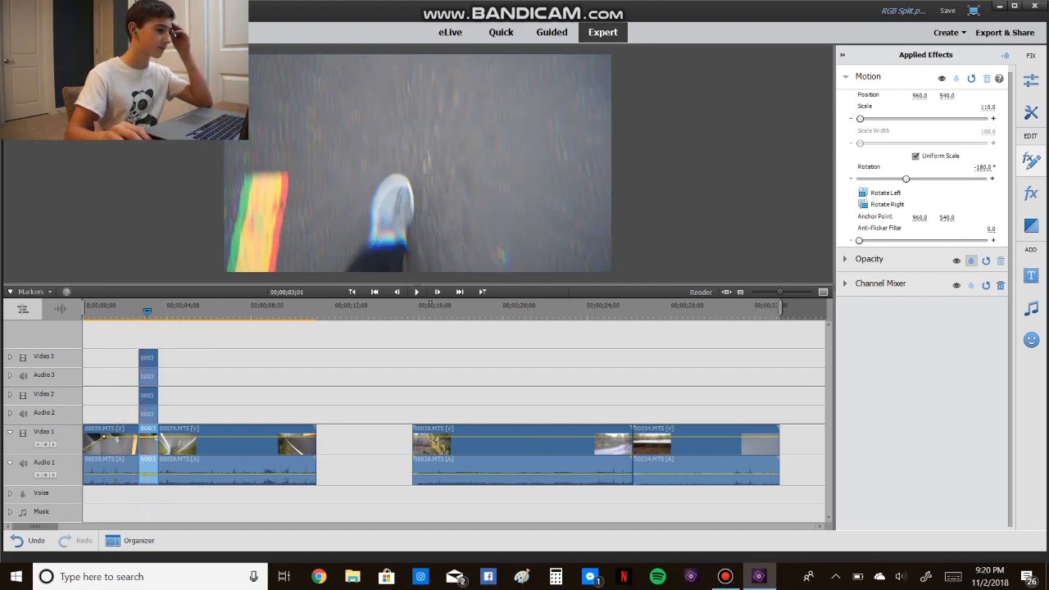
pyautogui.press('j')
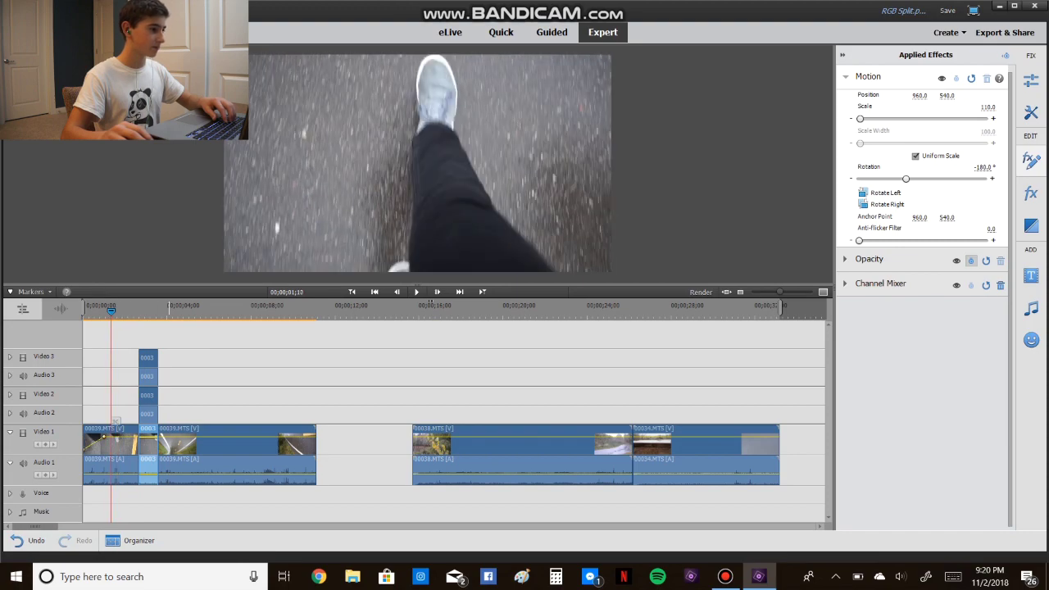
pyautogui.press('l')
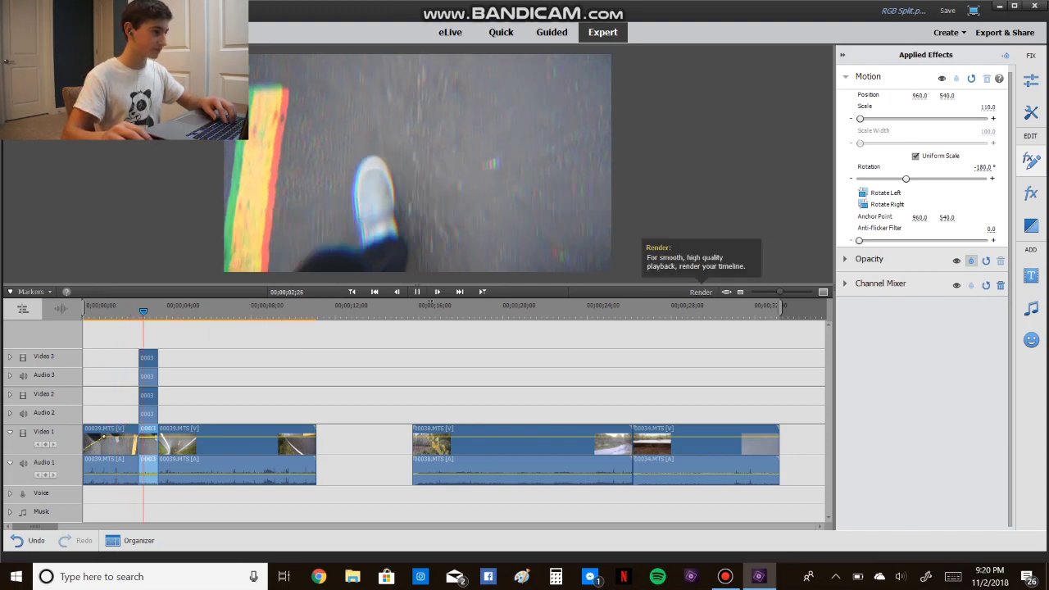
pyautogui.click(238, 368)
pyautogui.press('k')
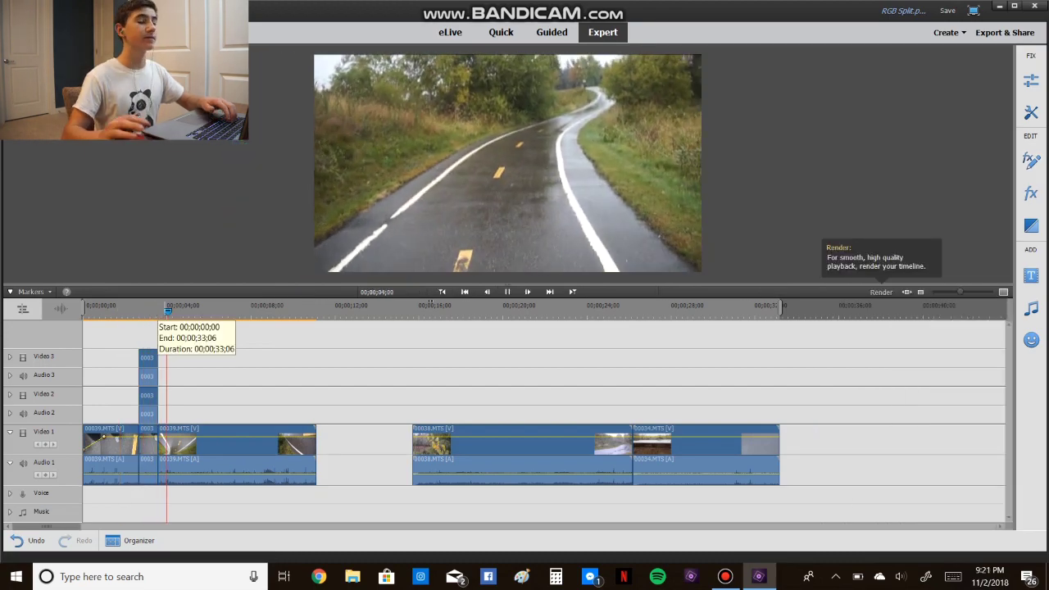
# Step: Split the third Video 1 clip at 00;00;06;04, delete the remainder, and move the 00038.MTS clip against the trimmed end
pyautogui.moveTo(166, 312); pyautogui.dragTo(188, 311)
pyautogui.press('j')
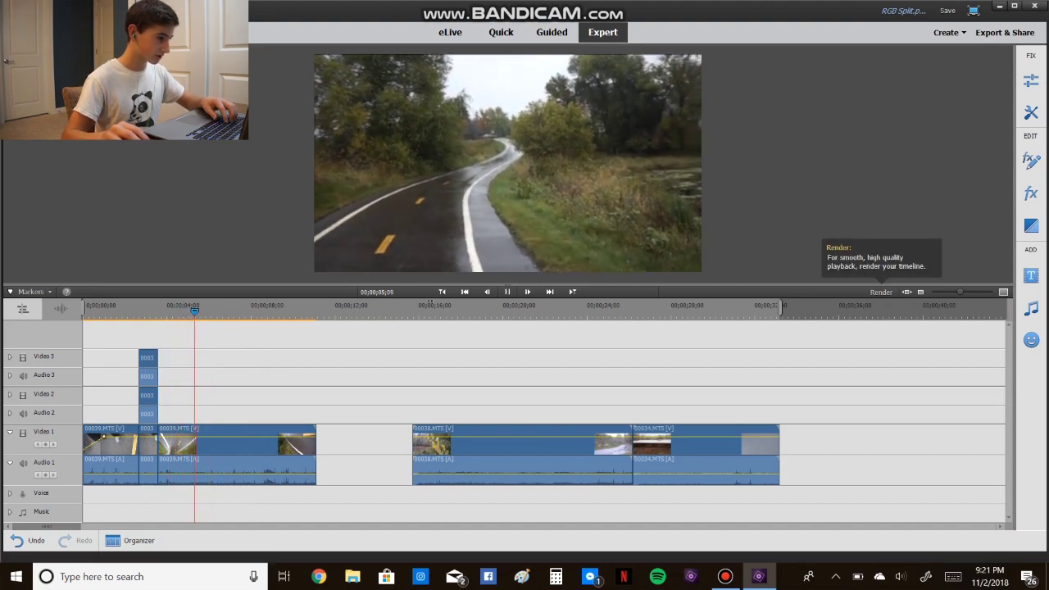
pyautogui.click(217, 428)
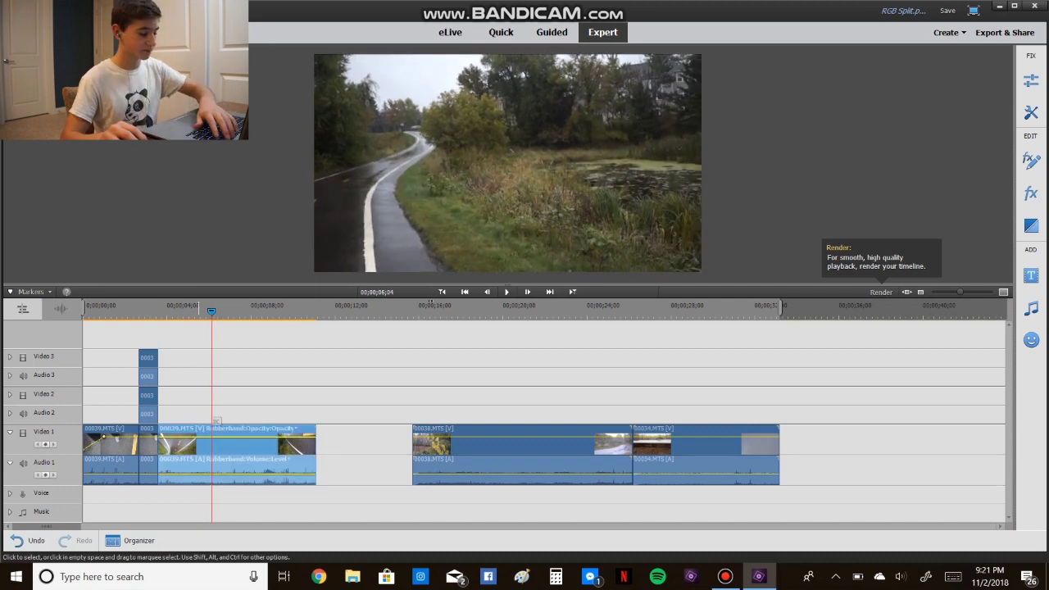
pyautogui.click(216, 421)
pyautogui.press('Delete')
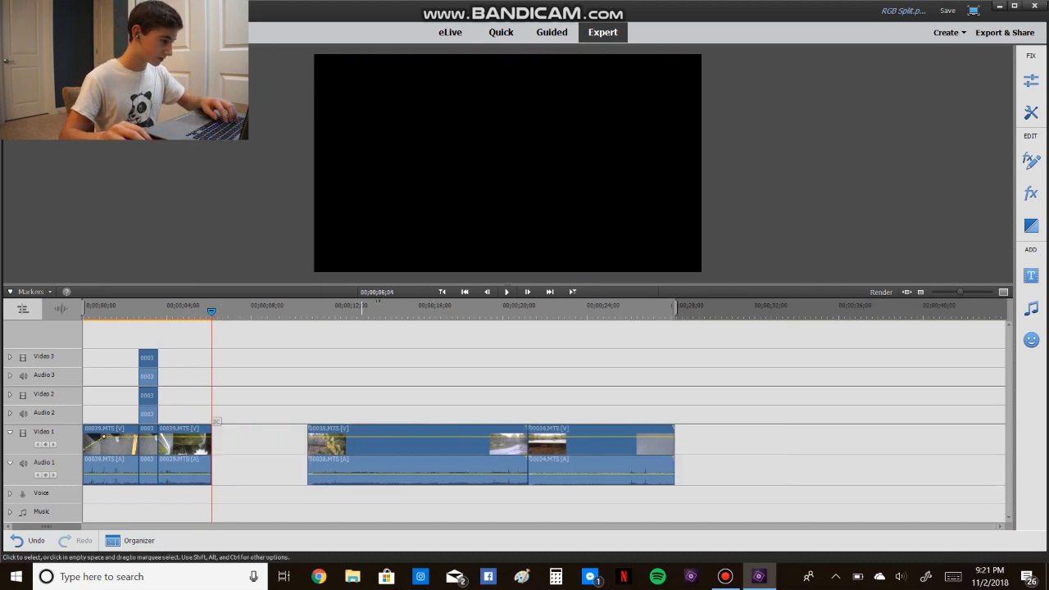
pyautogui.moveTo(492, 447); pyautogui.dragTo(395, 446)
# Step: Split the 00039.MTS clip on Video 1 at 00;00;06;00, just before its cut to 00038.MTS
pyautogui.press('Left')
pyautogui.press('Left')
pyautogui.press('Left')
pyautogui.press('Left')
pyautogui.press('Left')
pyautogui.press('Left')
pyautogui.press('Left')
pyautogui.press('Left')
pyautogui.press('Left')
pyautogui.press('Left')
pyautogui.press('Left')
pyautogui.press('Left')
pyautogui.press('Left')
pyautogui.press('Left')
pyautogui.press('Left')
pyautogui.press('Left')
pyautogui.press('Left')
pyautogui.press('Left')
pyautogui.press('Left')
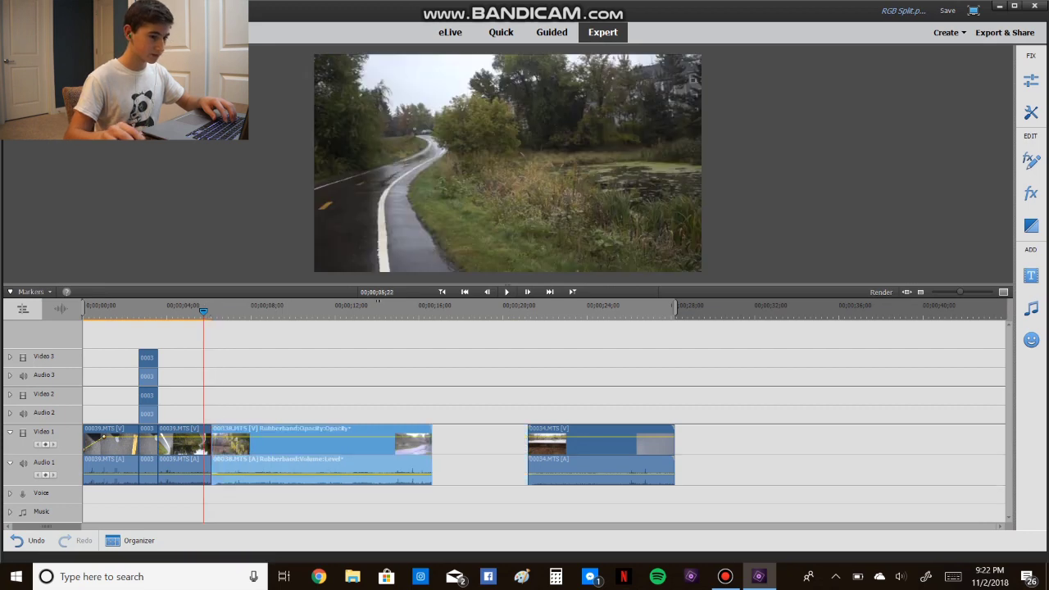
pyautogui.press('Right')
pyautogui.press('Right')
pyautogui.press('Right')
pyautogui.press('Right')
pyautogui.press('Right')
pyautogui.press('Right')
pyautogui.press('Right')
pyautogui.press('Right')
pyautogui.press('Right')
pyautogui.press('Right')
pyautogui.press('Right')
pyautogui.press('Right')
pyautogui.press('Right')
pyautogui.press('Right')
pyautogui.press('Right')
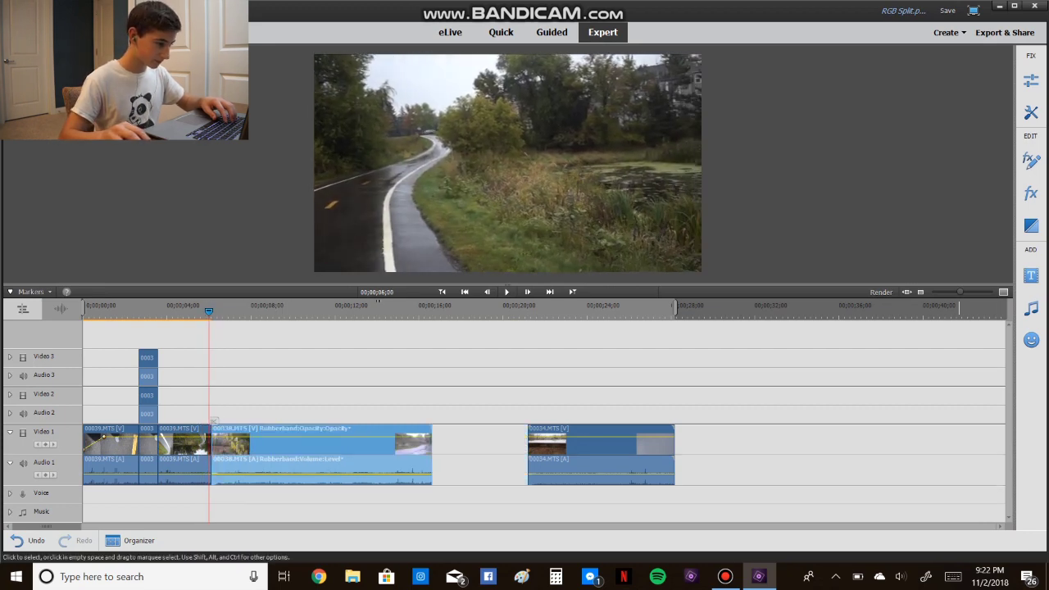
pyautogui.press('-')
pyautogui.press('=')
pyautogui.press('=')
pyautogui.press('=')
pyautogui.press('=')
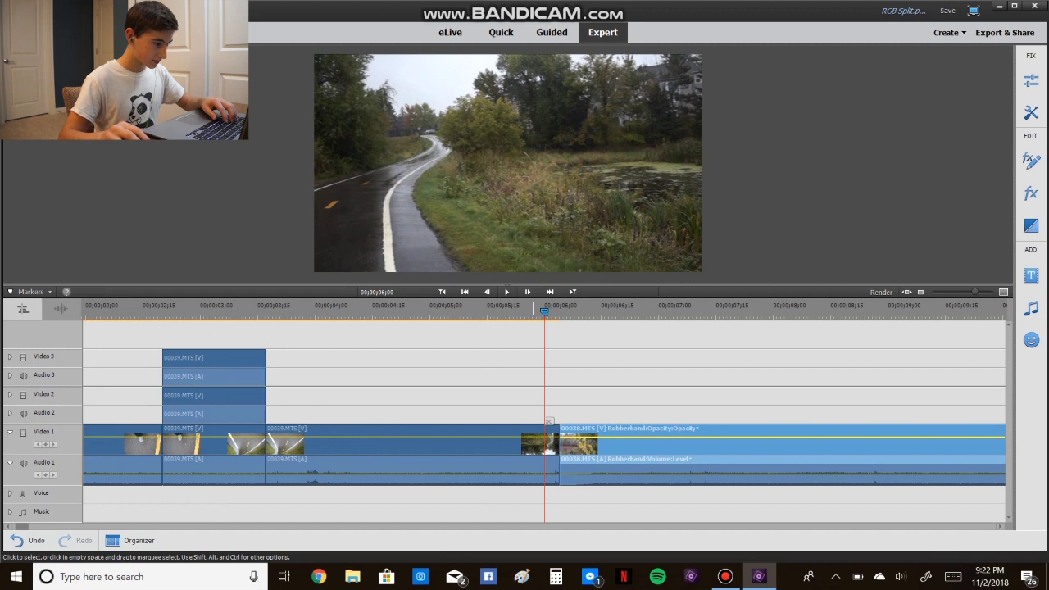
pyautogui.press('Right')
pyautogui.press('Left')
pyautogui.press('Left')
pyautogui.press('Right')
pyautogui.click(549, 442)
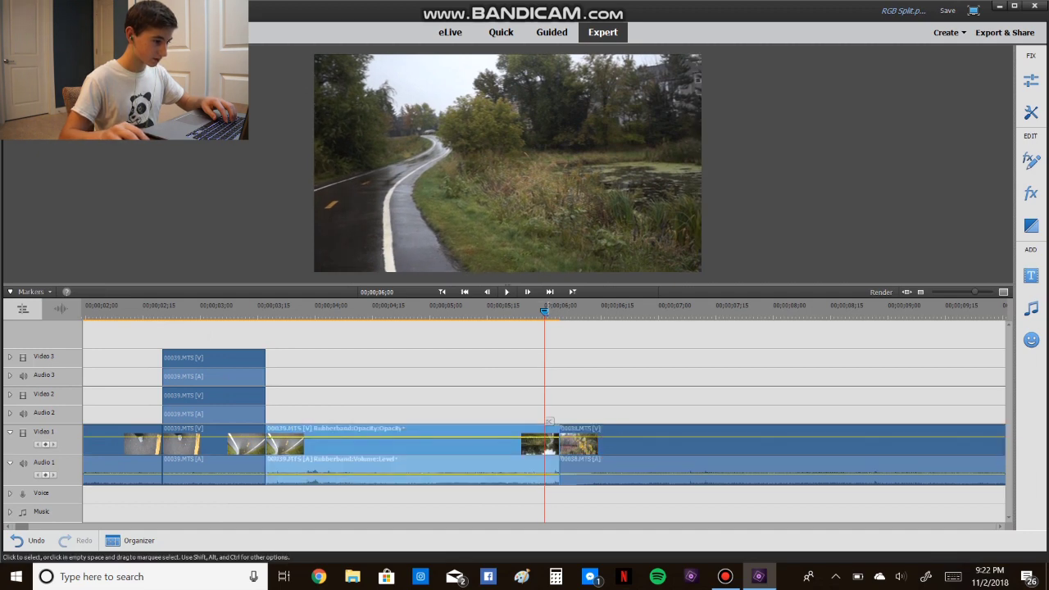
pyautogui.click(549, 421)
# Step: Split the 00038.MTS clip on Video 1 at 00;00;06;08, just after the cut
pyautogui.press('Right')
pyautogui.press('Right')
pyautogui.press('Right')
pyautogui.press('Right')
pyautogui.press('Right')
pyautogui.press('Right')
pyautogui.press('Right')
pyautogui.press('Right')
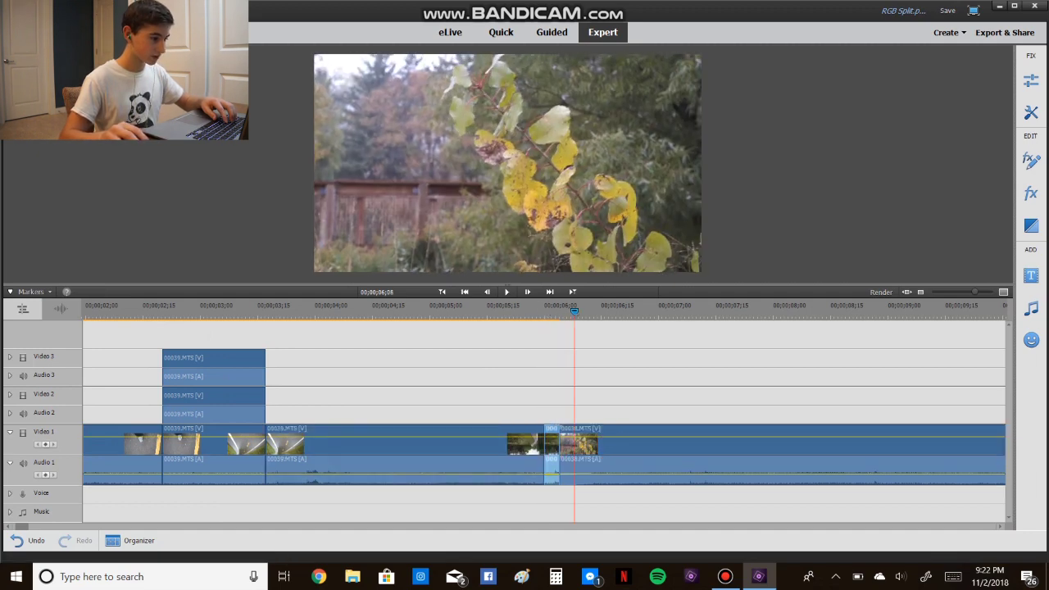
pyautogui.click(578, 421)
pyautogui.click(578, 422)
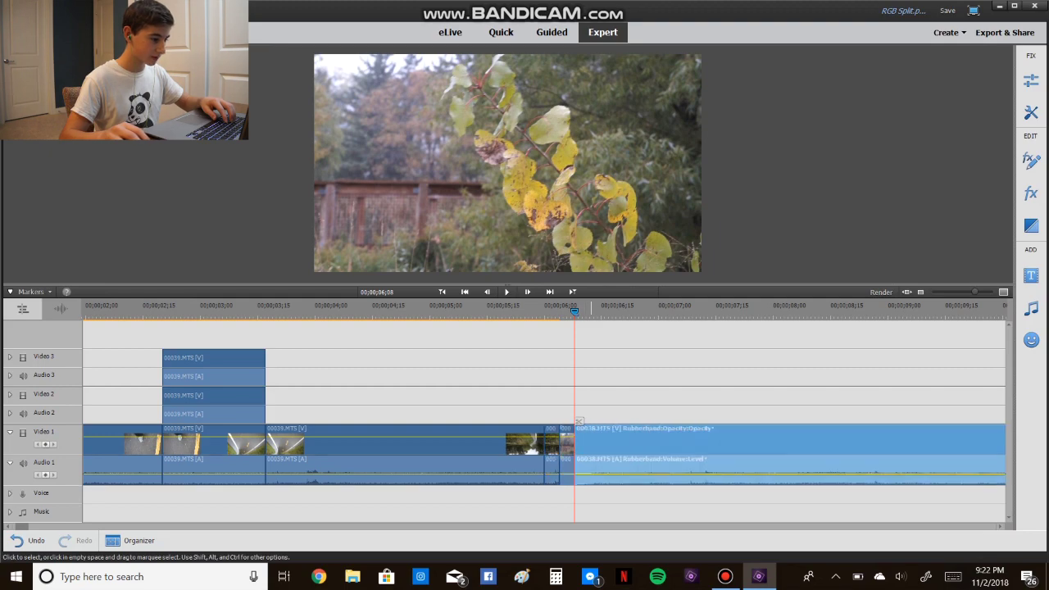
# Step: Copy the two short segments on either side of the cut between 00039.MTS and 00038.MTS
pyautogui.press('Left')
pyautogui.press('Left')
pyautogui.press('Left')
pyautogui.press('Left')
pyautogui.press('Left')
pyautogui.press('Right')
pyautogui.press('Right')
pyautogui.press('Left')
pyautogui.press('Left')
pyautogui.press('Left')
pyautogui.press('Right')
pyautogui.press('Right')
pyautogui.press('Right')
pyautogui.press('Left')
pyautogui.press('Left')
pyautogui.press('Left')
pyautogui.press('Left')
pyautogui.press('Left')
pyautogui.press('Left')
pyautogui.press('Left')
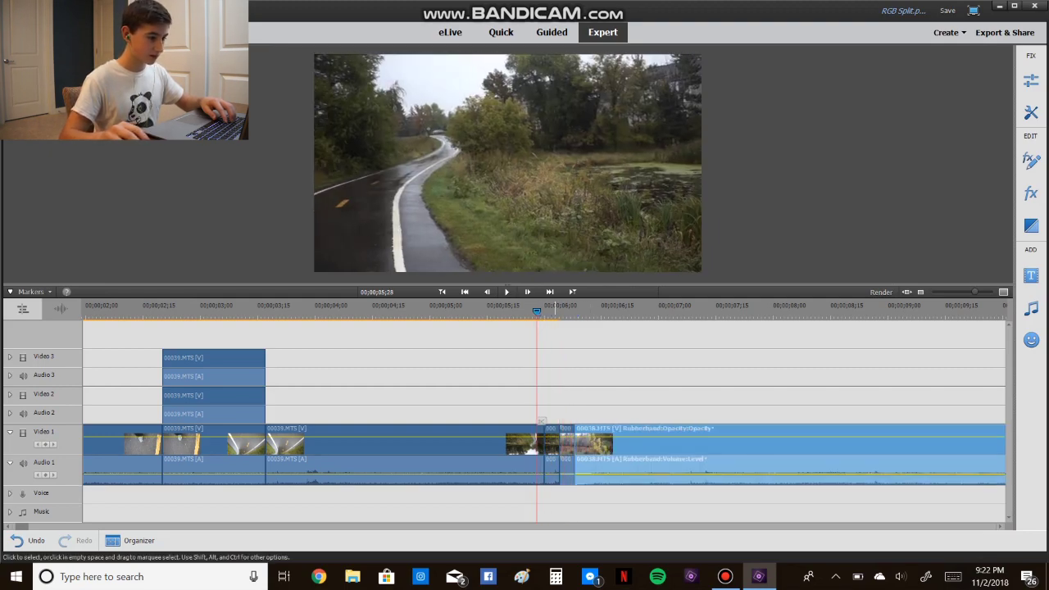
pyautogui.click(541, 420)
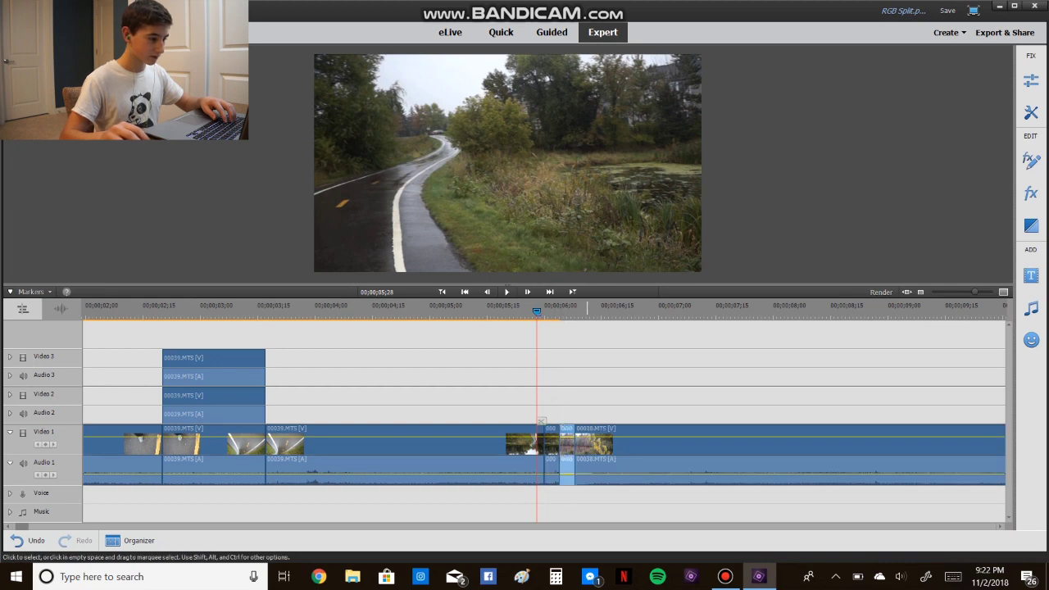
pyautogui.moveTo(574, 408); pyautogui.dragTo(551, 434)
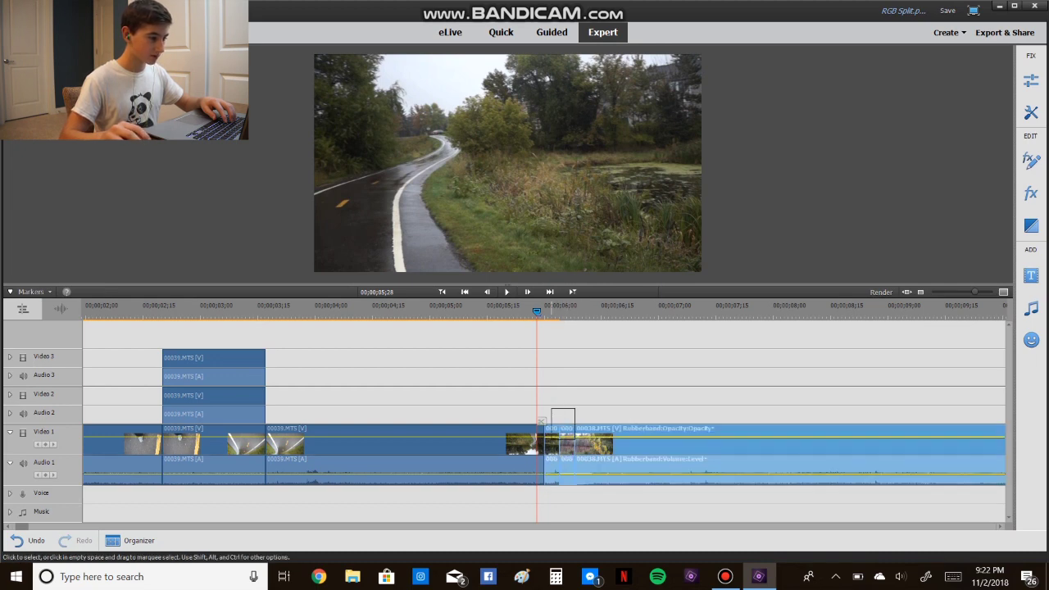
pyautogui.click(541, 421)
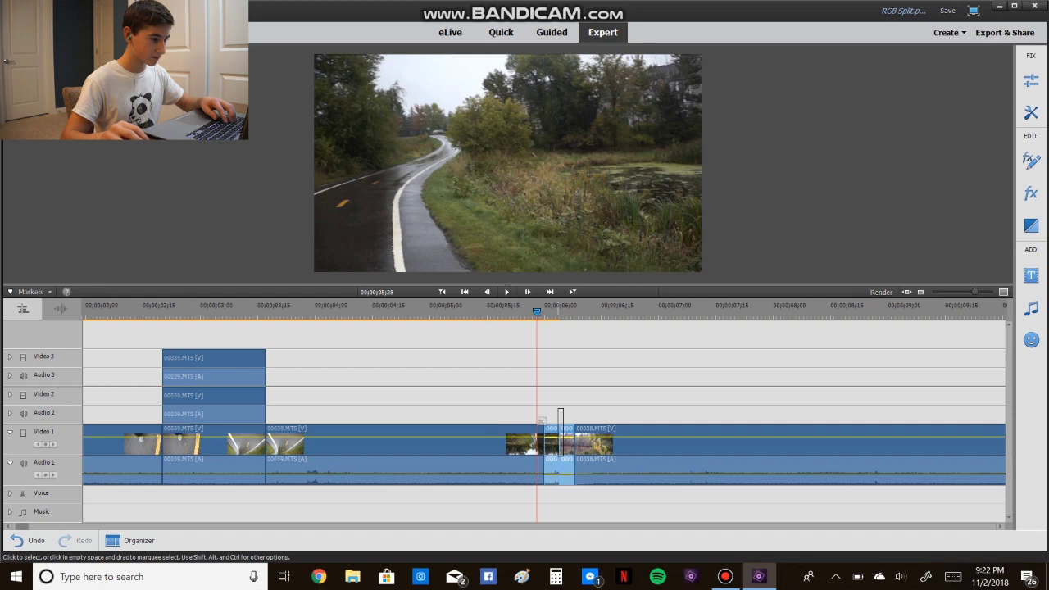
pyautogui.rightClick(563, 449)
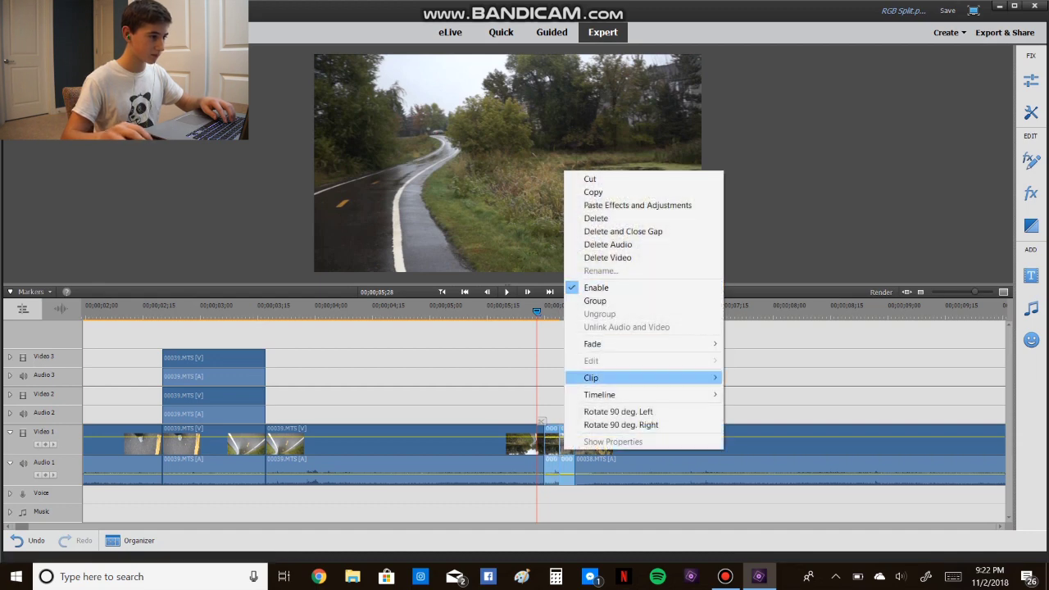
pyautogui.click(593, 191)
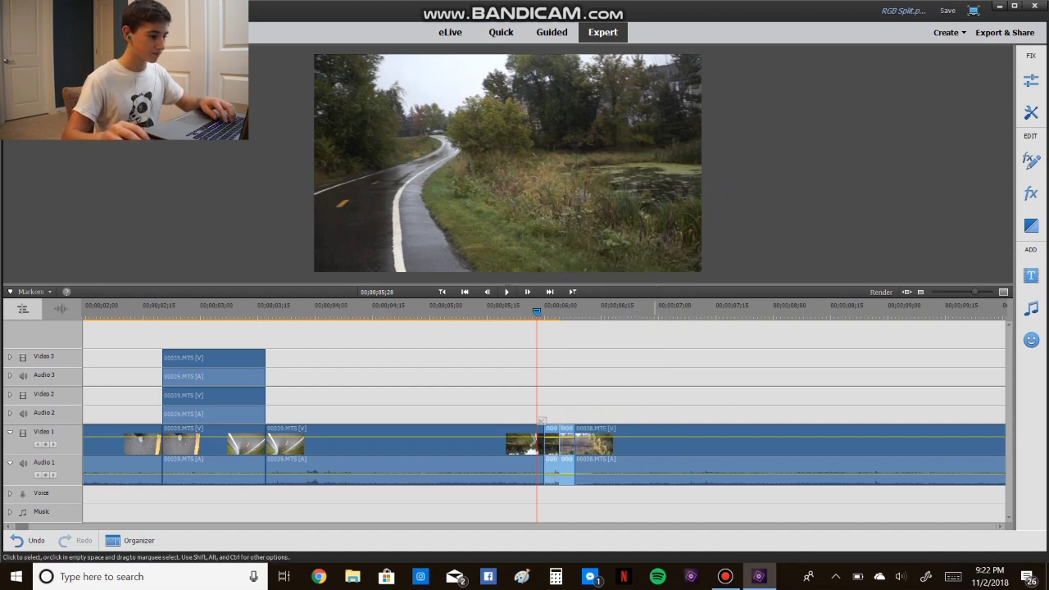
# Step: Paste three copies of the two short segments after the last clip of the project
pyautogui.click(500, 32)
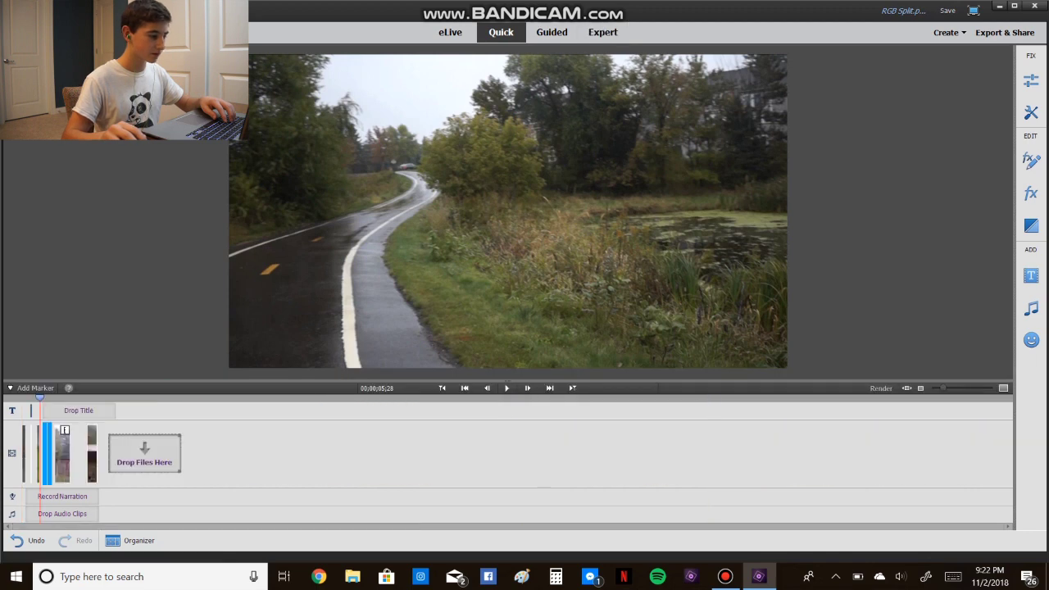
pyautogui.rightClick(469, 451)
pyautogui.click(496, 456)
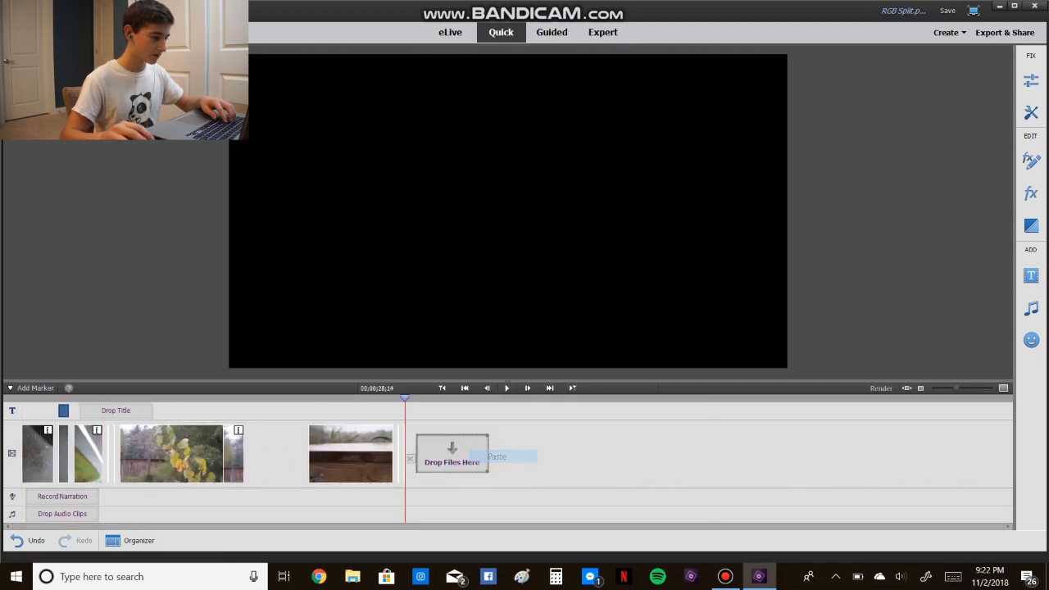
pyautogui.rightClick(487, 453)
pyautogui.click(502, 456)
pyautogui.rightClick(500, 453)
pyautogui.click(516, 456)
pyautogui.click(602, 32)
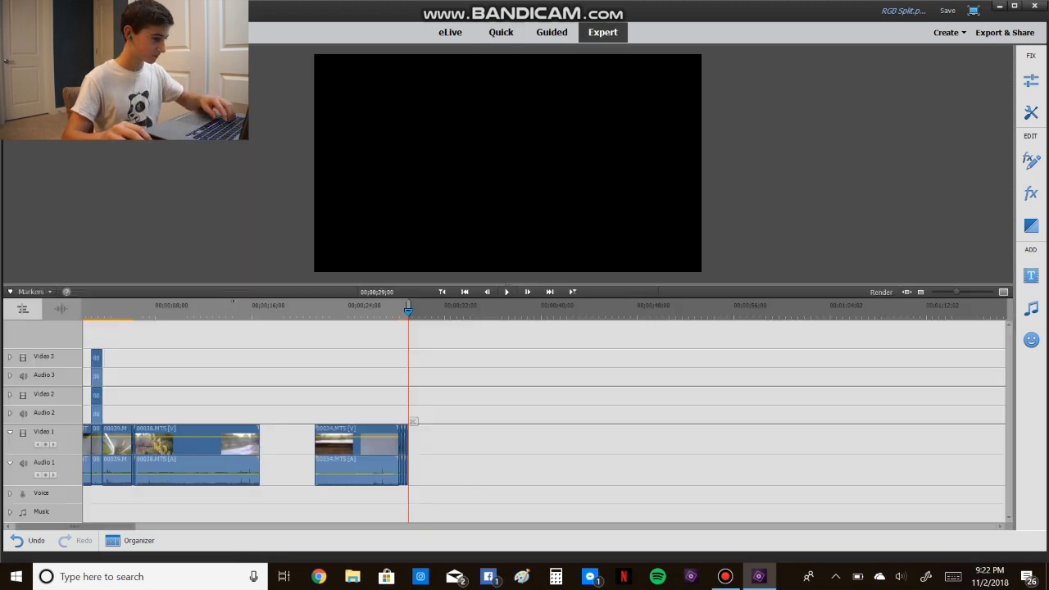
# Step: Move the three pasted copies of the segment pair from the project's end onto Video 2, starting at the split before the cut
pyautogui.moveTo(408, 309); pyautogui.dragTo(312, 311)
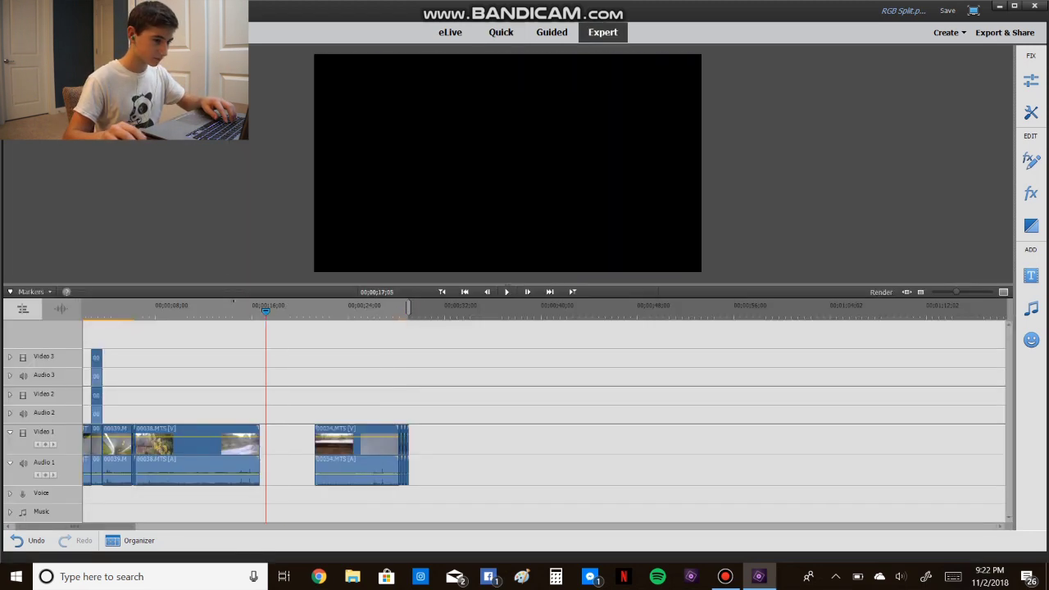
pyautogui.moveTo(956, 291); pyautogui.dragTo(961, 292)
pyautogui.press('=')
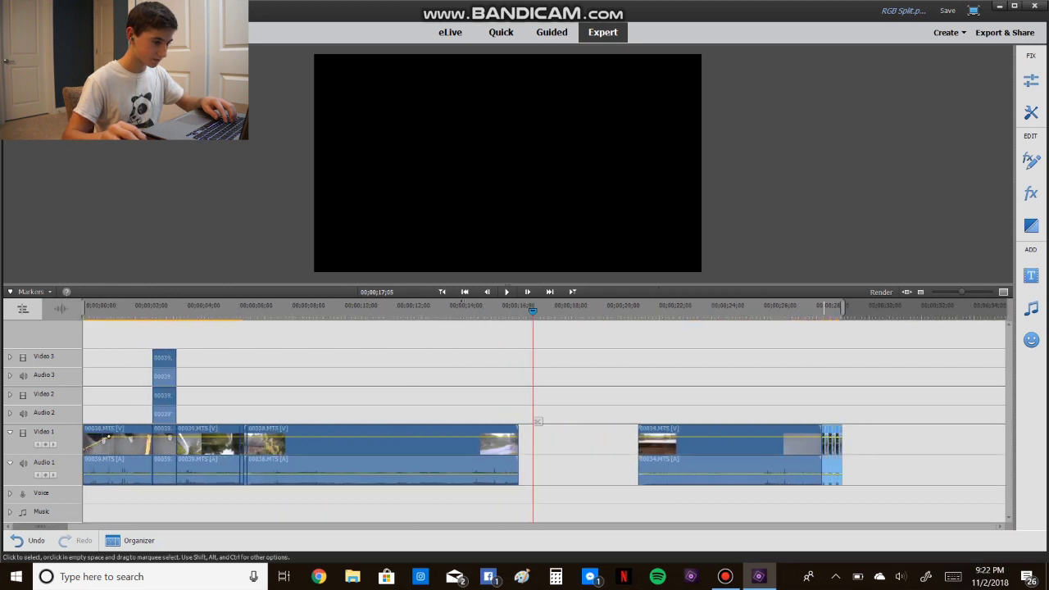
pyautogui.moveTo(831, 446); pyautogui.dragTo(250, 405)
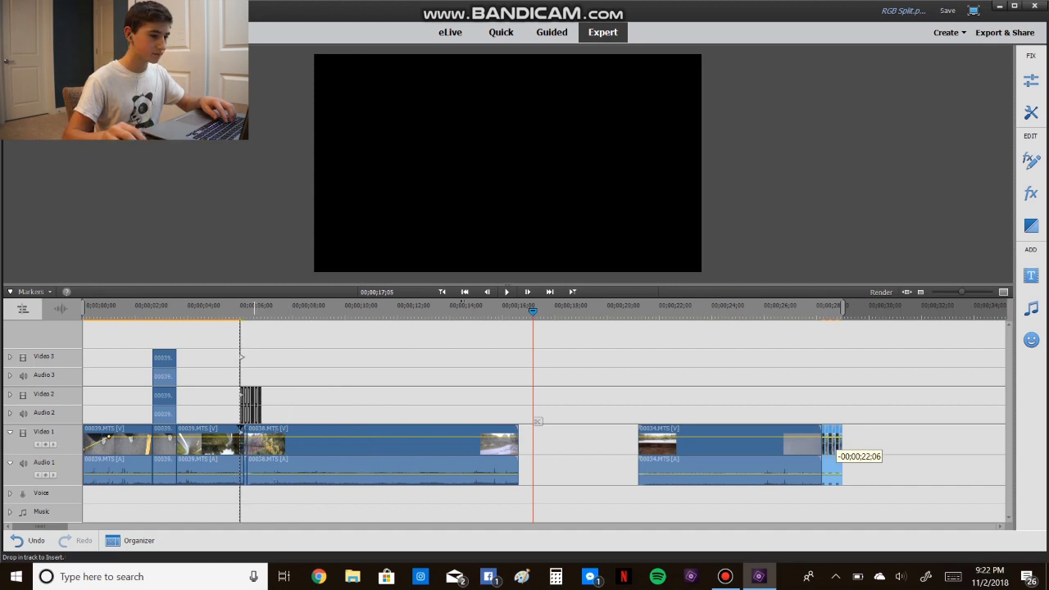
pyautogui.moveTo(251, 404); pyautogui.dragTo(251, 405)
# Step: Stack one copied segment pair on Video 3 above the pair on Video 2 at the cut, and delete the surplus pair
pyautogui.click(244, 310)
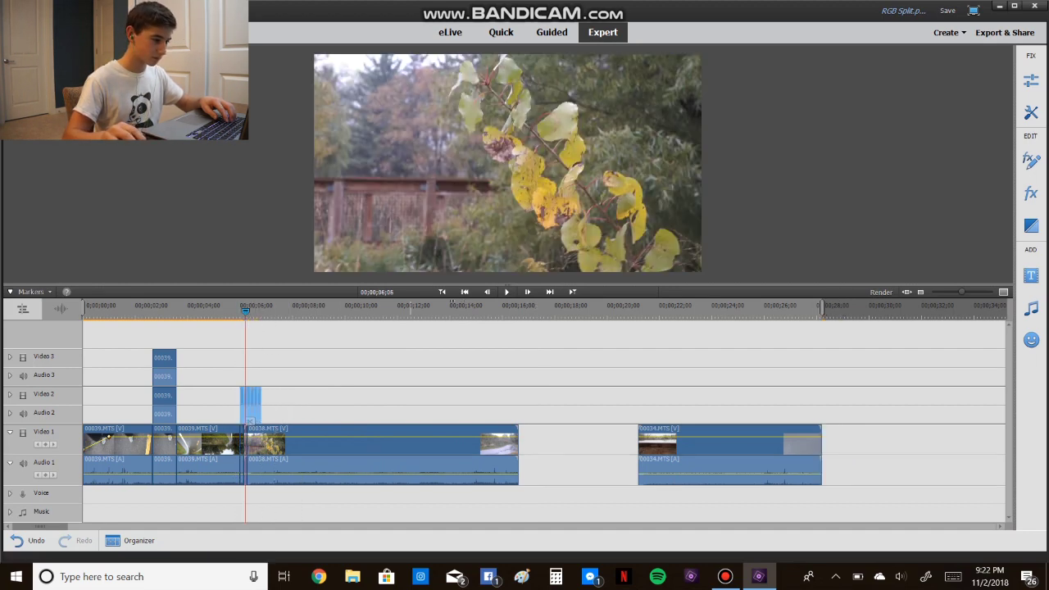
pyautogui.moveTo(960, 292); pyautogui.dragTo(964, 291)
pyautogui.press('=')
pyautogui.press('=')
pyautogui.press('=')
pyautogui.press('=')
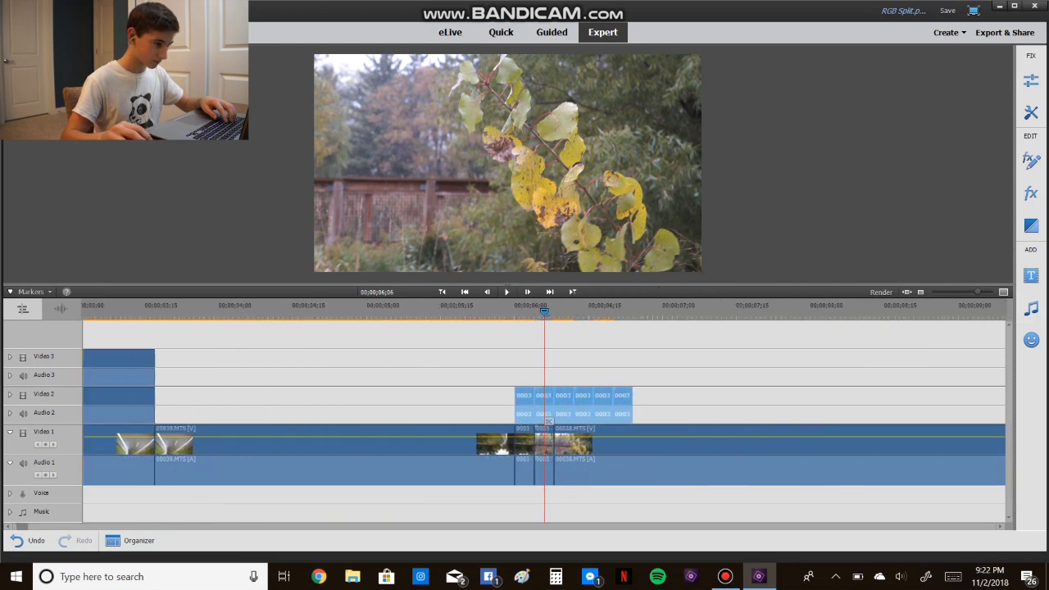
pyautogui.moveTo(643, 373); pyautogui.dragTo(553, 375)
pyautogui.moveTo(628, 344); pyautogui.dragTo(568, 369)
pyautogui.press('Delete')
# Step: Apply the Channel Mixer effect to all six stacked segments around the cut on Video 1, 2 and 3
pyautogui.moveTo(548, 421); pyautogui.dragTo(496, 421)
pyautogui.click(516, 359)
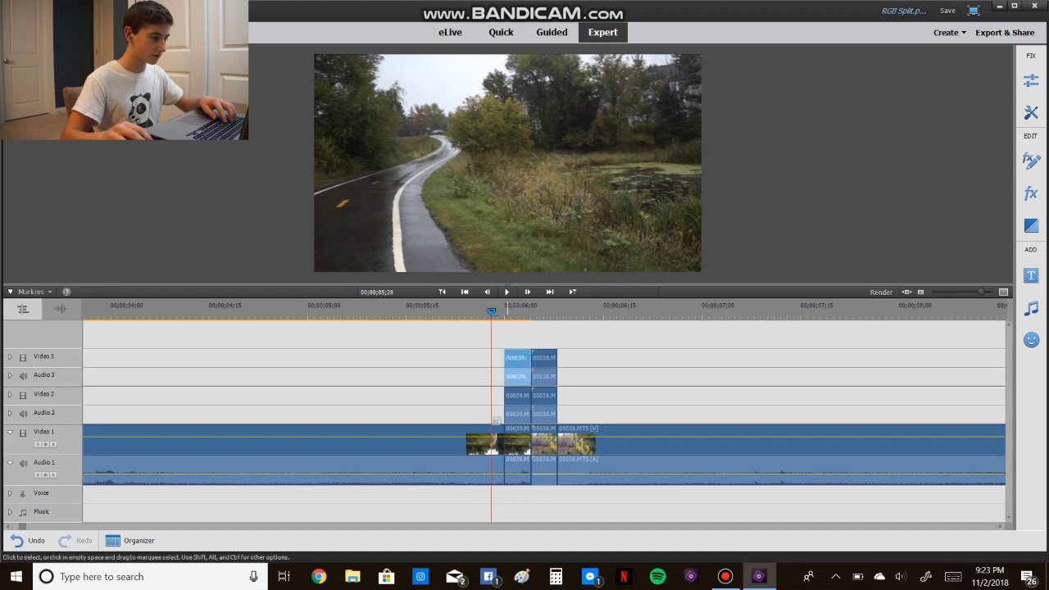
pyautogui.moveTo(495, 309)
pyautogui.mouseDown()
pyautogui.moveTo(512, 311)
pyautogui.moveTo(485, 312)
pyautogui.mouseUp()
pyautogui.moveTo(552, 330); pyautogui.dragTo(538, 351)
pyautogui.click(1031, 194)
pyautogui.click(915, 91)
pyautogui.click(911, 106)
pyautogui.moveTo(539, 351); pyautogui.dragTo(521, 421)
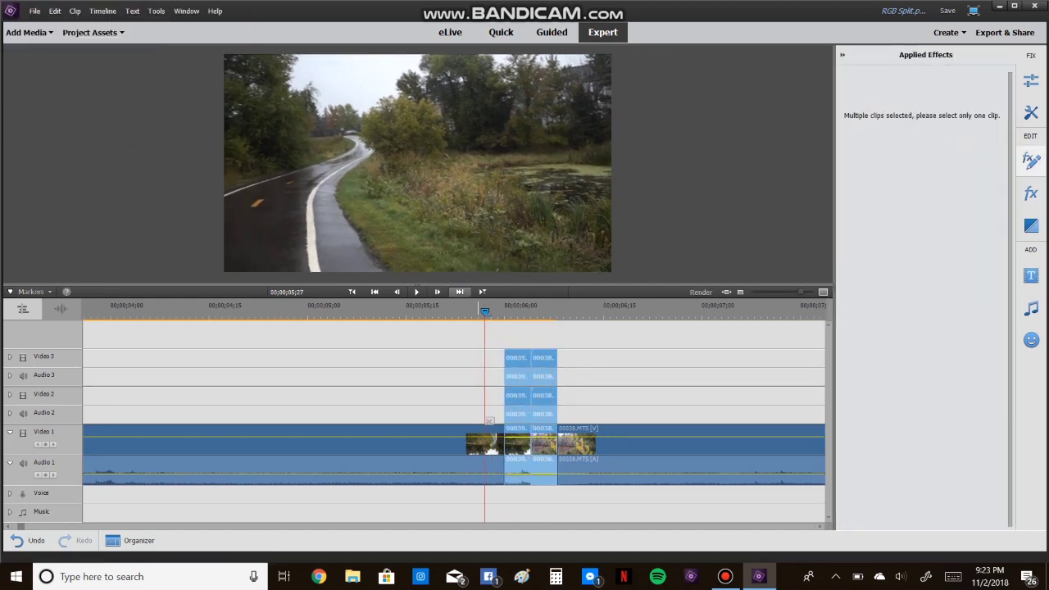
# Step: Isolate one colour per layer in the Channel Mixer, setting Blue-Blue to 0 on the Video 2 and Video 3 segments
pyautogui.click(1030, 161)
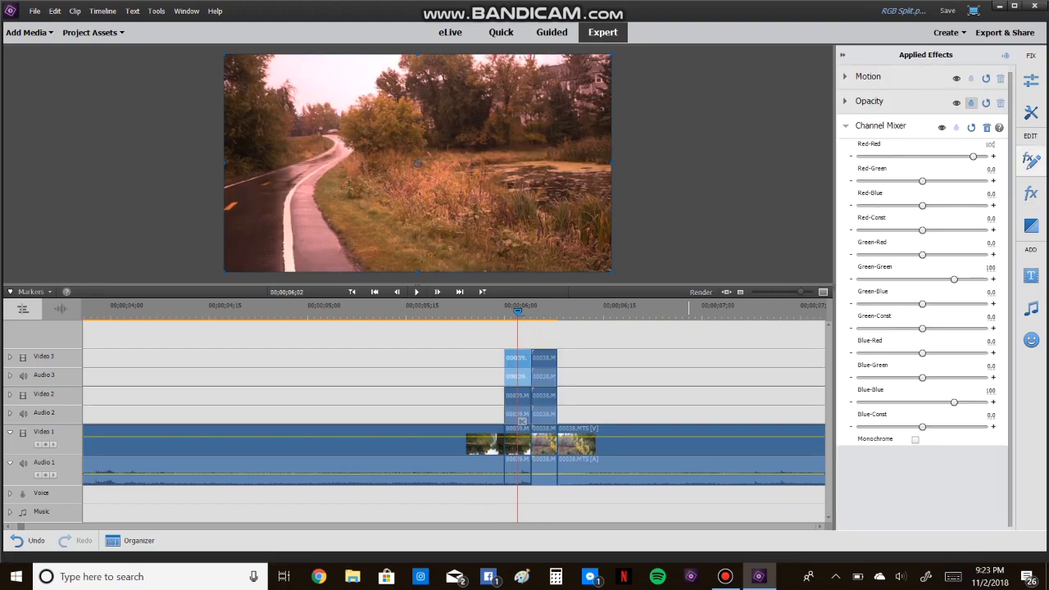
pyautogui.click(516, 395)
pyautogui.click(990, 391)
pyautogui.write('0')
pyautogui.click(516, 443)
pyautogui.click(543, 358)
pyautogui.click(990, 391)
pyautogui.write('0')
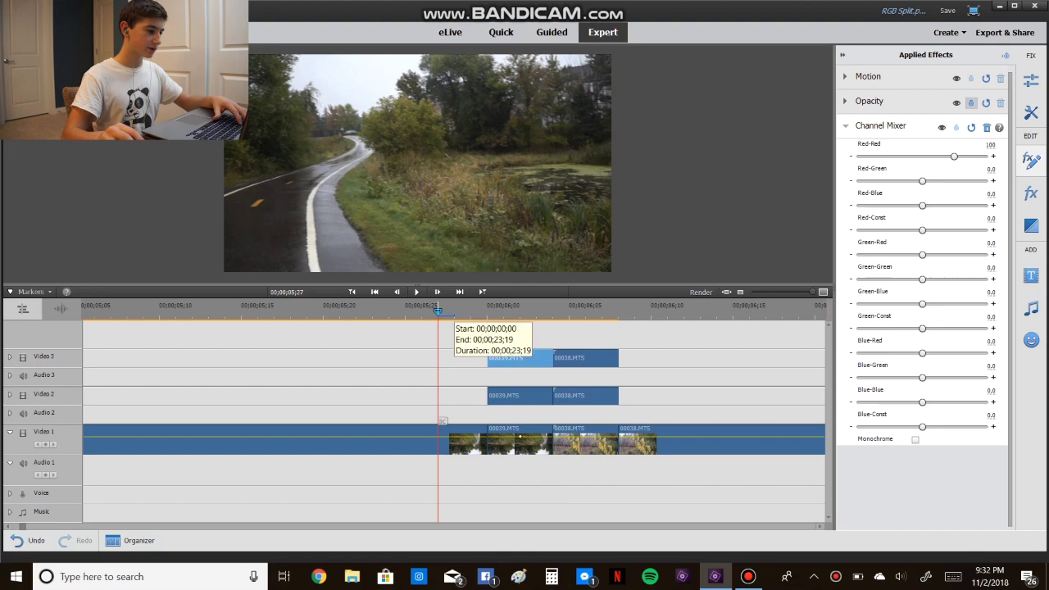
# Step: Play back the RGB split across the cut several times, stepping back through the frames to check the effect
pyautogui.moveTo(437, 310); pyautogui.dragTo(208, 311)
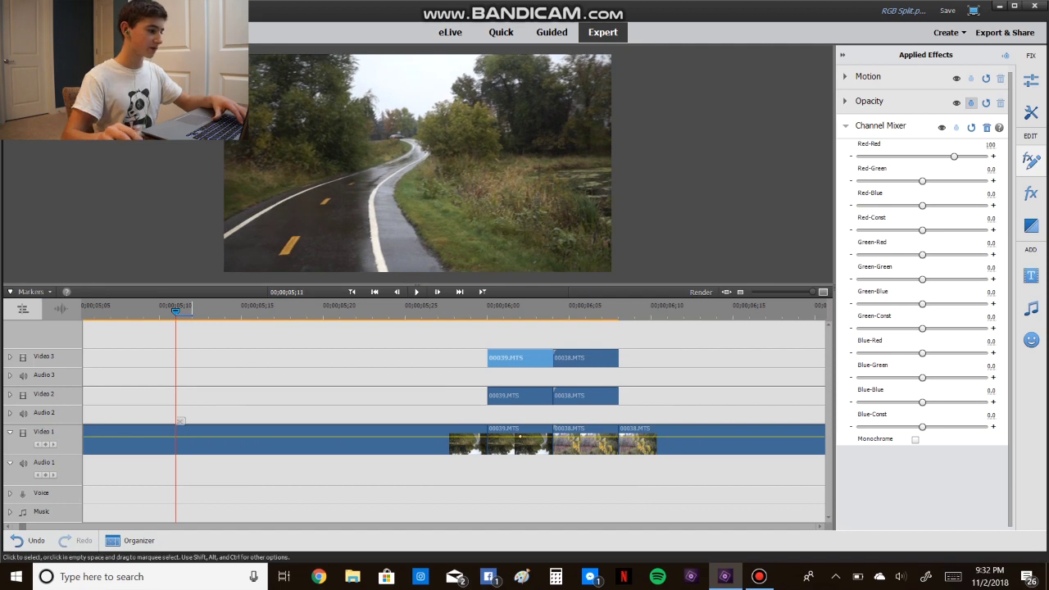
pyautogui.press('space')
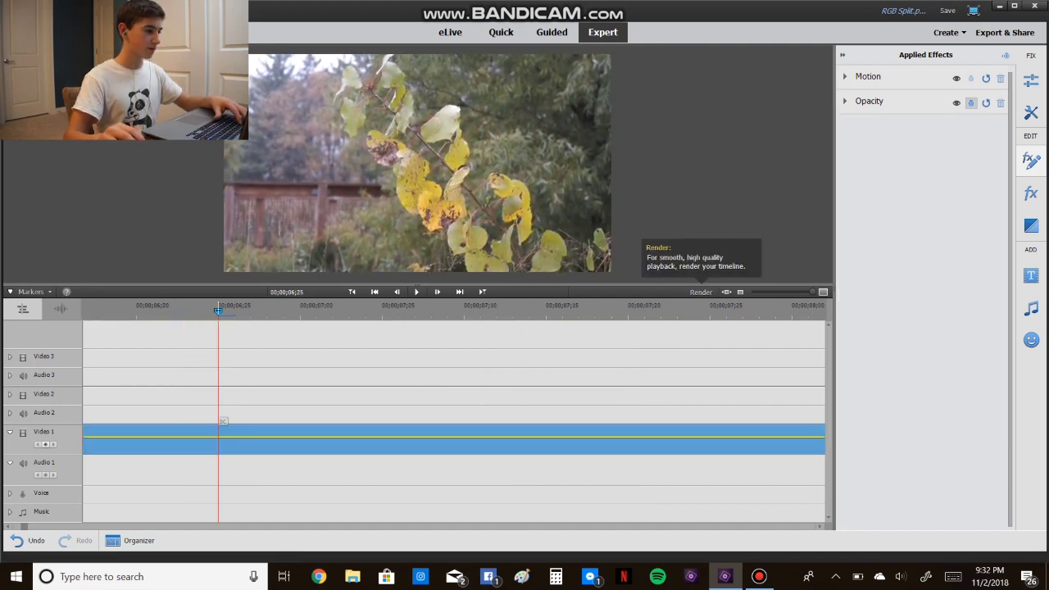
pyautogui.press('Left')
pyautogui.press('Left')
pyautogui.press('Left')
pyautogui.press('Left')
pyautogui.press('Left')
pyautogui.press('Left')
pyautogui.press('Left')
pyautogui.press('Left')
pyautogui.press('Left')
pyautogui.press('Left')
pyautogui.press('Left')
pyautogui.press('Left')
pyautogui.press('Left')
pyautogui.press('Left')
pyautogui.press('Left')
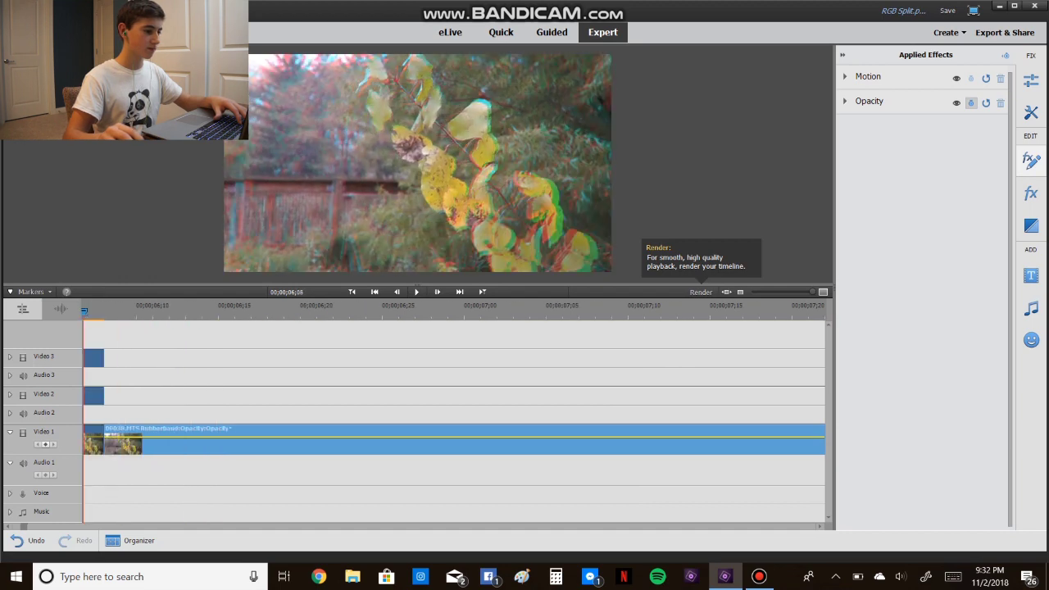
pyautogui.press('Left')
pyautogui.press('Left')
pyautogui.press('Left')
pyautogui.press('Left')
pyautogui.press('Left')
pyautogui.press('Left')
pyautogui.press('Left')
pyautogui.press('Left')
pyautogui.press('Left')
pyautogui.press('Left')
pyautogui.press('Left')
pyautogui.press('Left')
pyautogui.press('Left')
pyautogui.press('Left')
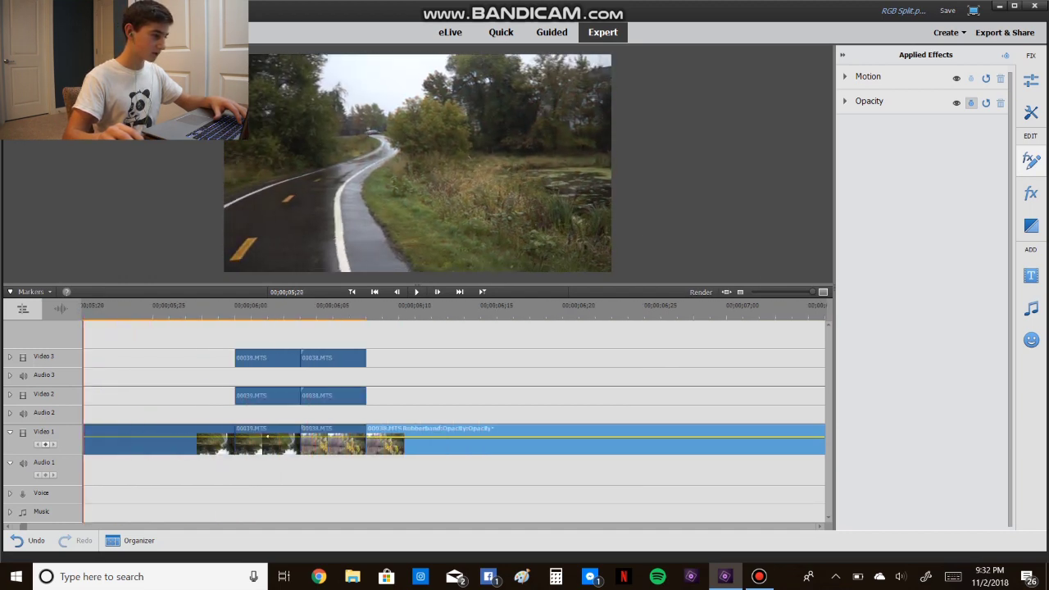
pyautogui.press('Left')
pyautogui.press('Left')
pyautogui.press('Left')
pyautogui.press('Left')
pyautogui.press('Left')
pyautogui.press('Left')
pyautogui.press('Left')
pyautogui.press('Left')
pyautogui.press('Left')
pyautogui.press('Left')
pyautogui.press('space')
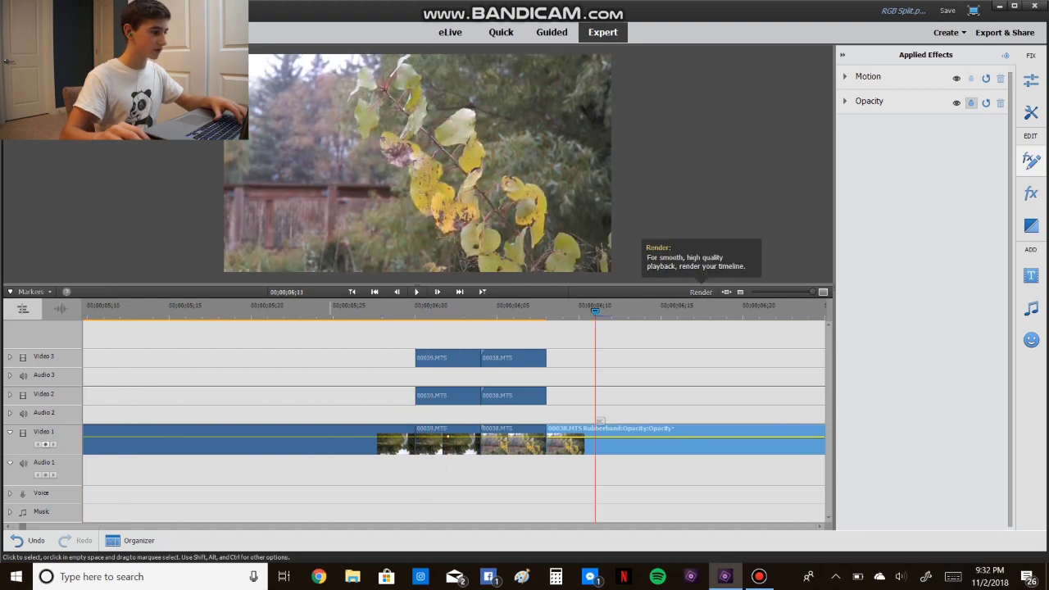
pyautogui.press('Left')
pyautogui.press('Left')
pyautogui.press('Left')
pyautogui.press('Left')
pyautogui.press('Left')
pyautogui.press('Left')
pyautogui.press('Left')
pyautogui.press('Left')
pyautogui.press('Left')
pyautogui.press('Left')
pyautogui.press('Left')
pyautogui.press('Left')
pyautogui.press('Left')
pyautogui.press('Left')
pyautogui.press('Left')
pyautogui.press('Left')
pyautogui.press('Left')
pyautogui.press('Left')
pyautogui.press('Left')
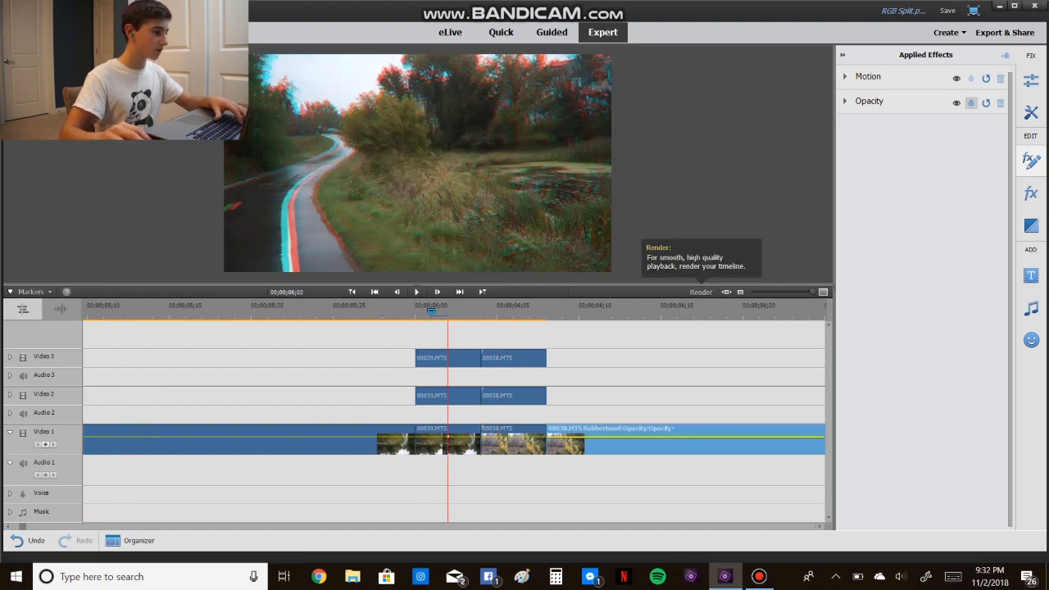
pyautogui.press('Left')
pyautogui.press('Left')
pyautogui.press('space')
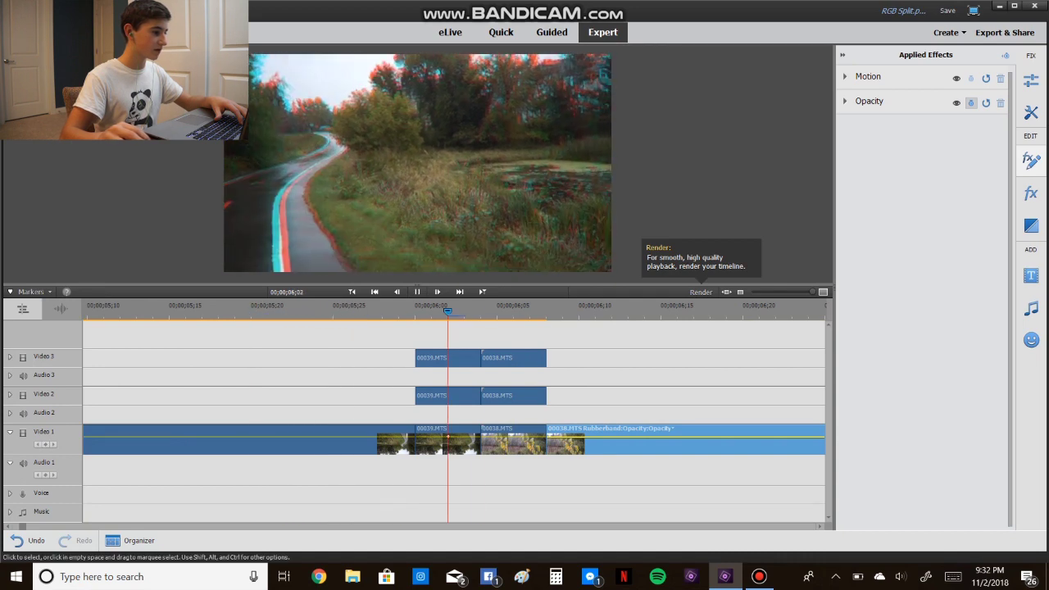
pyautogui.press('space')
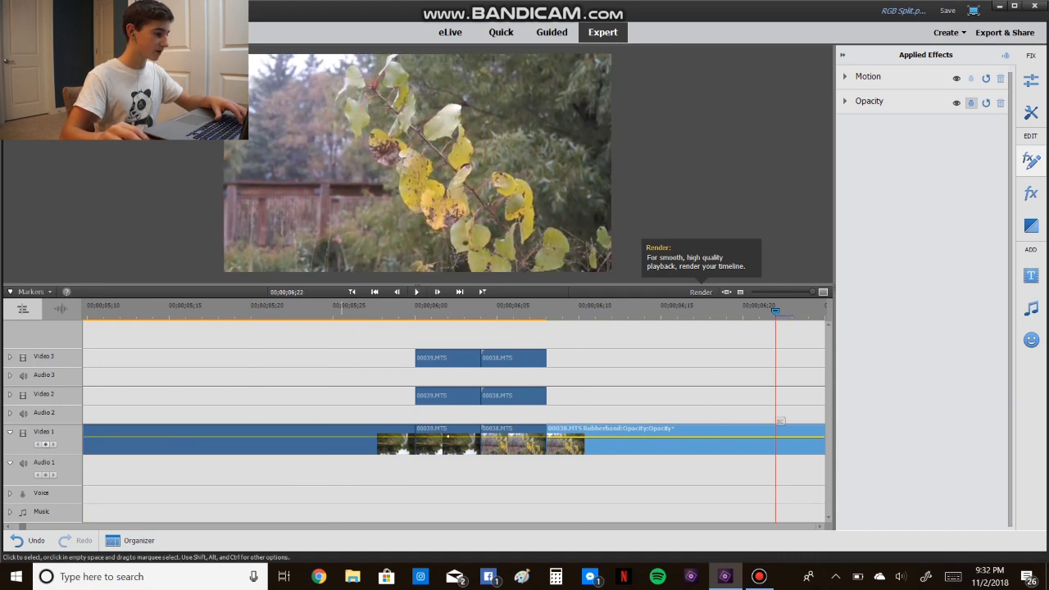
# Step: Split the stacked 00039.MTS segments on Video 3, Video 2 and Video 1 at 00;00;06;03, one frame before the cut
pyautogui.press('pageup')
pyautogui.press('Right')
pyautogui.press('Right')
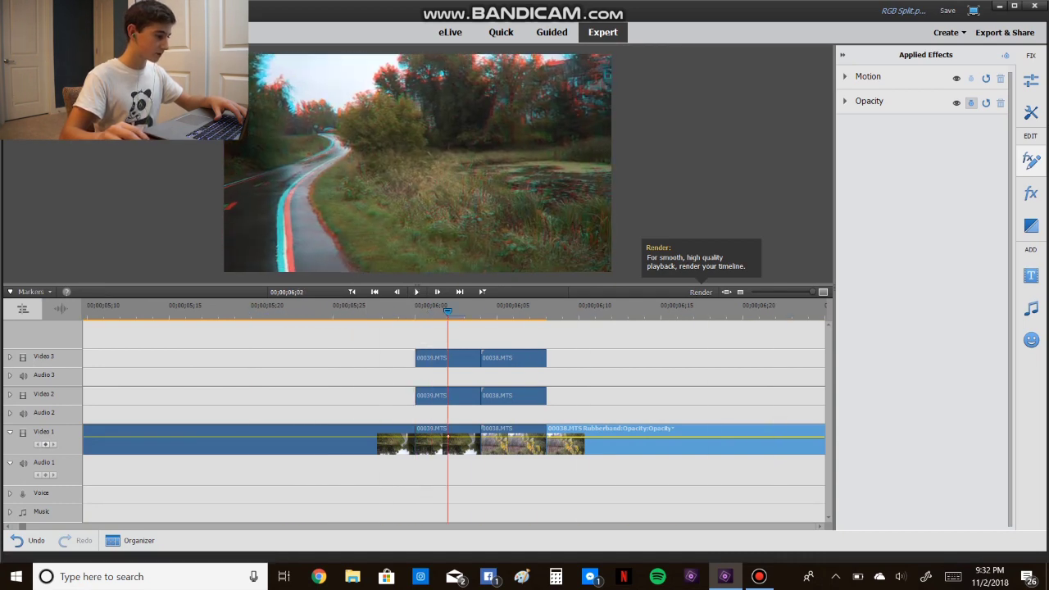
pyautogui.press('Right')
pyautogui.click(444, 358)
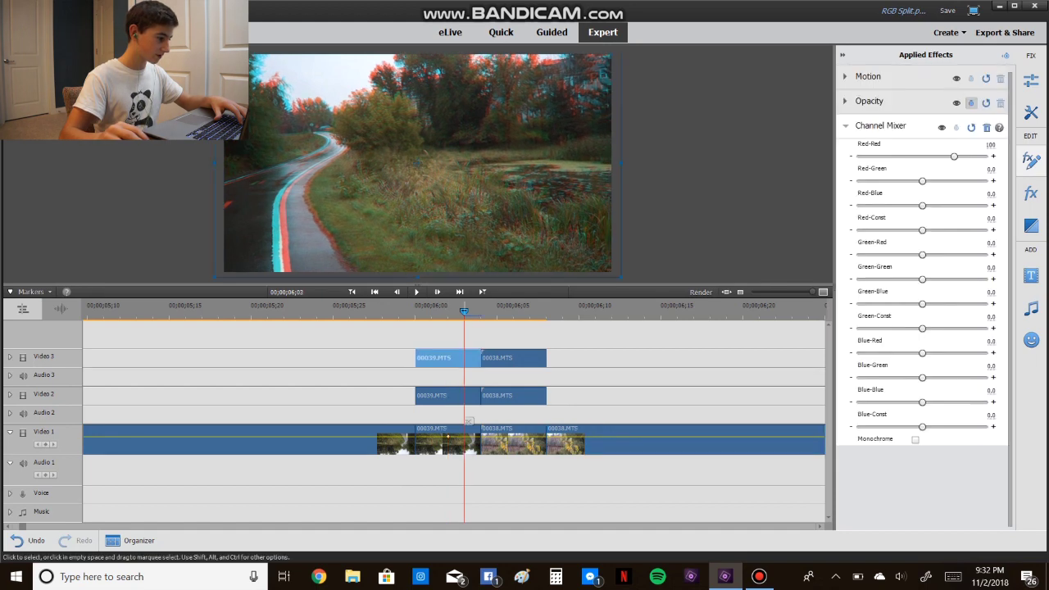
pyautogui.click(468, 421)
pyautogui.click(470, 396)
pyautogui.click(468, 421)
pyautogui.click(467, 442)
pyautogui.click(468, 421)
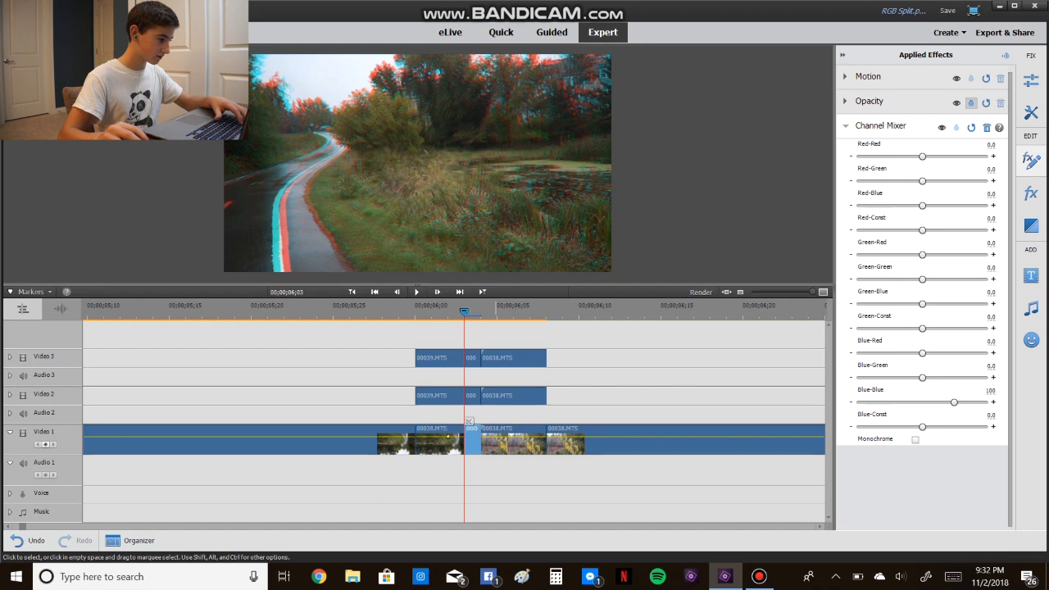
# Step: Split the stacked 00038.MTS segments on Video 3, Video 2 and Video 1 at 00;00;06;05, one frame after the cut
pyautogui.click(495, 309)
pyautogui.click(506, 358)
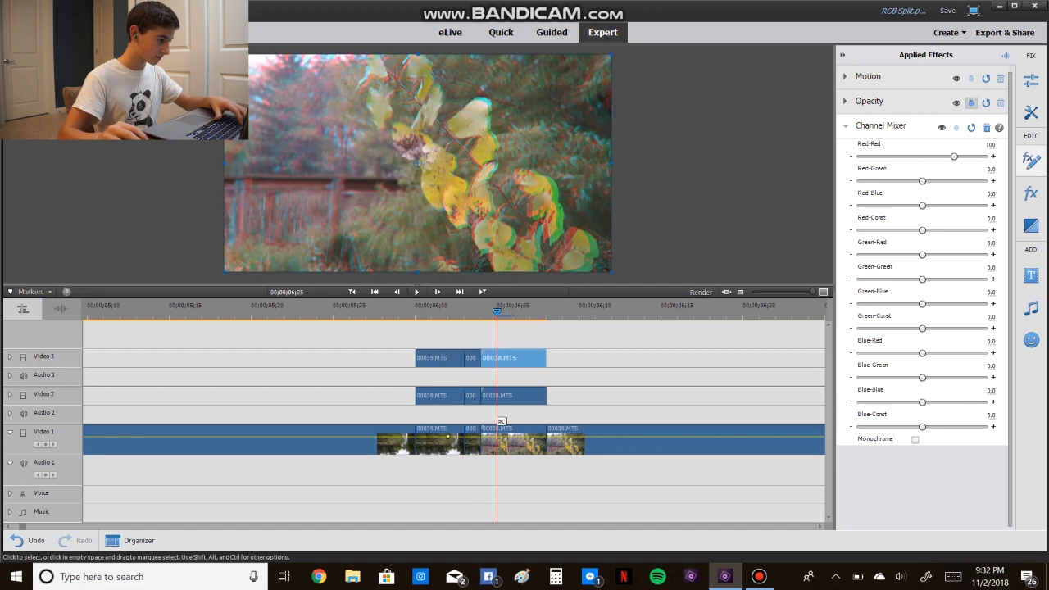
pyautogui.click(502, 422)
pyautogui.click(508, 396)
pyautogui.click(502, 421)
pyautogui.click(504, 442)
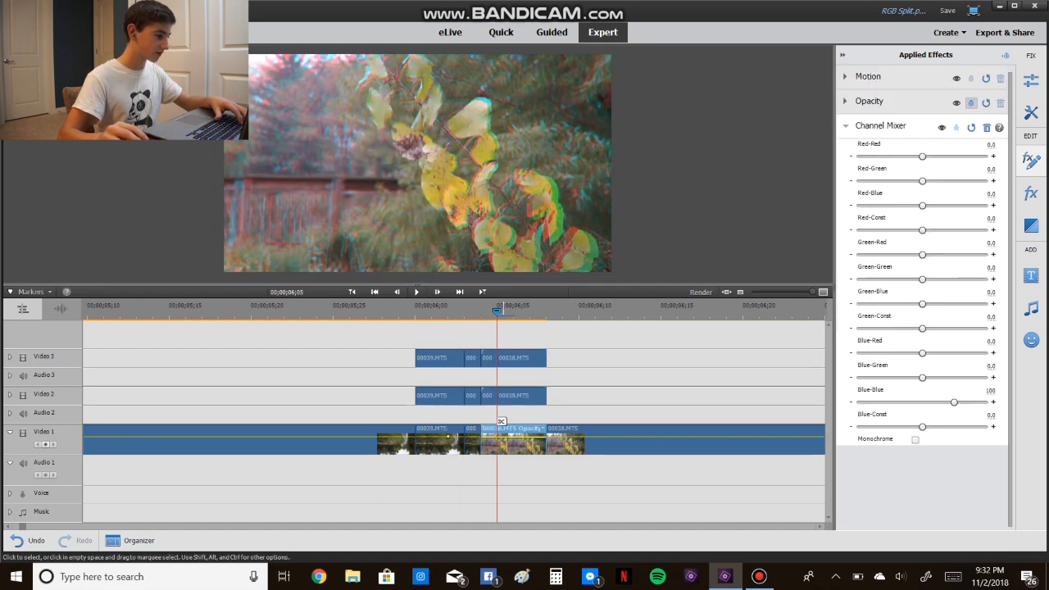
pyautogui.click(502, 421)
# Step: Set the scale of the one-frame 00039.MTS piece just before the cut on Video 3 to 105
pyautogui.click(471, 357)
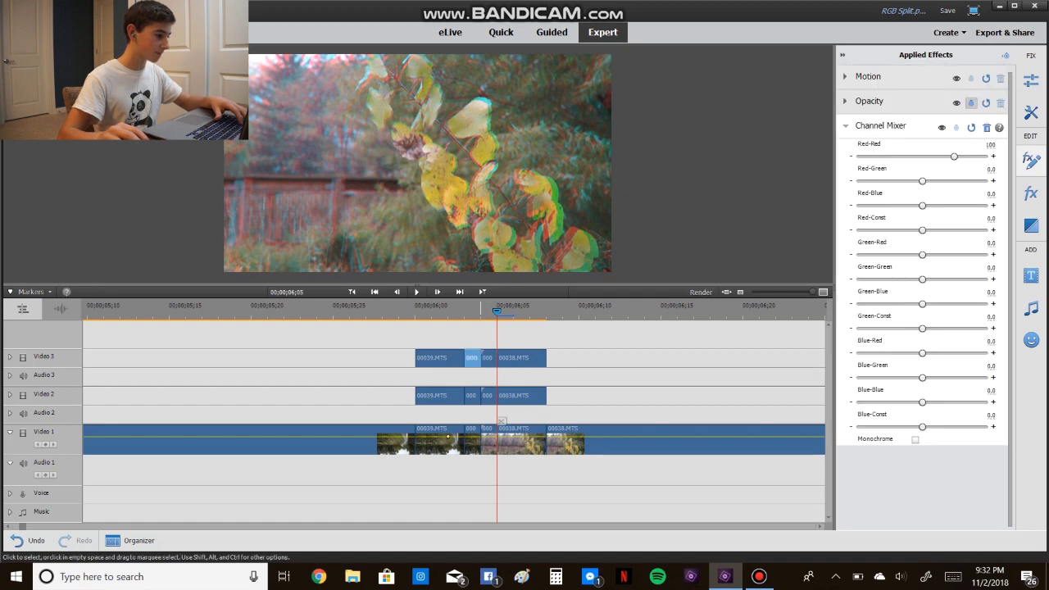
pyautogui.press('Left')
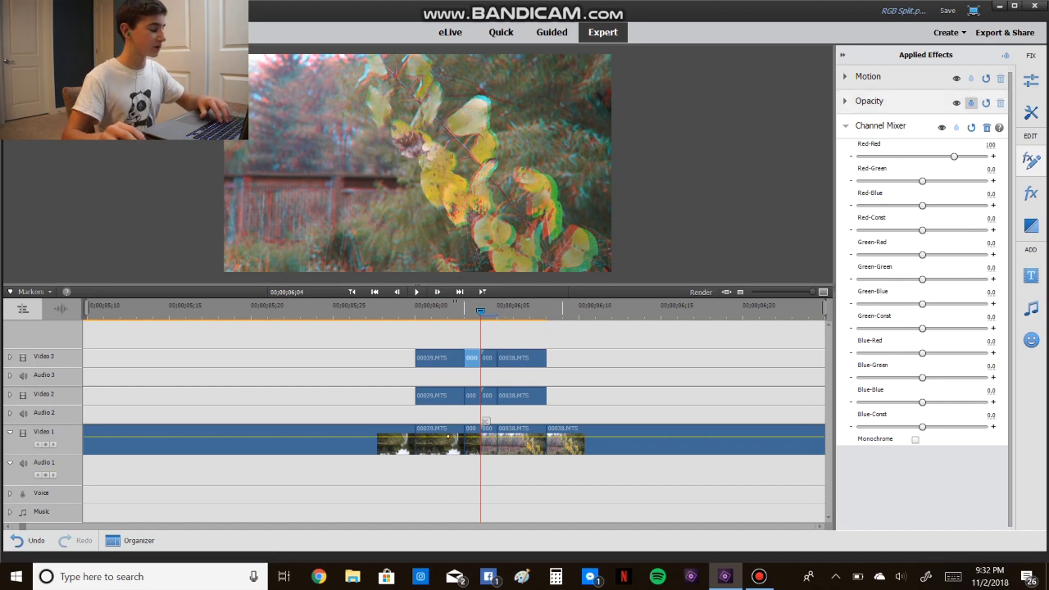
pyautogui.click(868, 76)
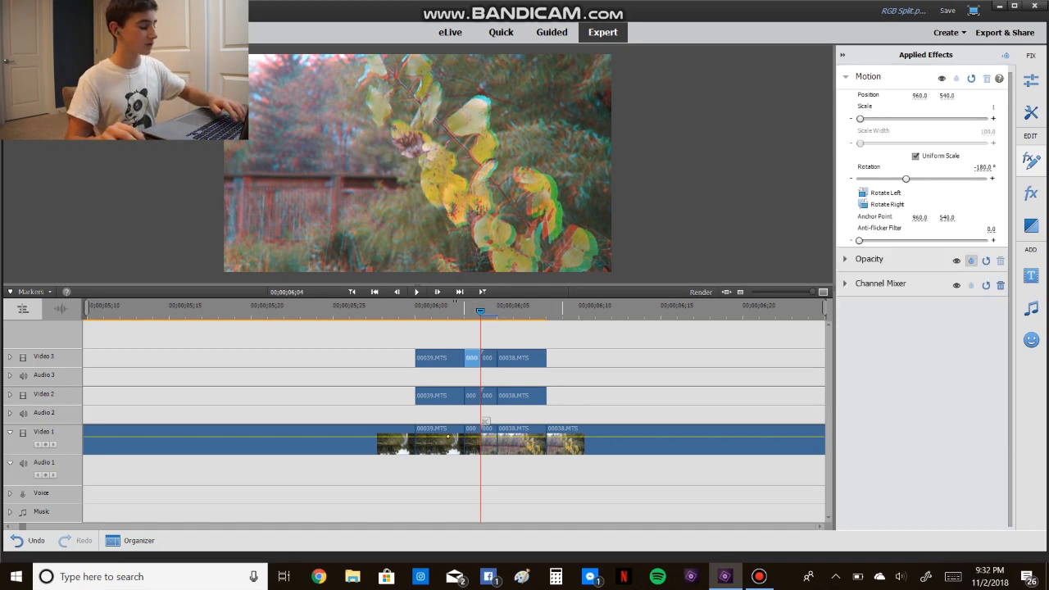
pyautogui.press('Return')
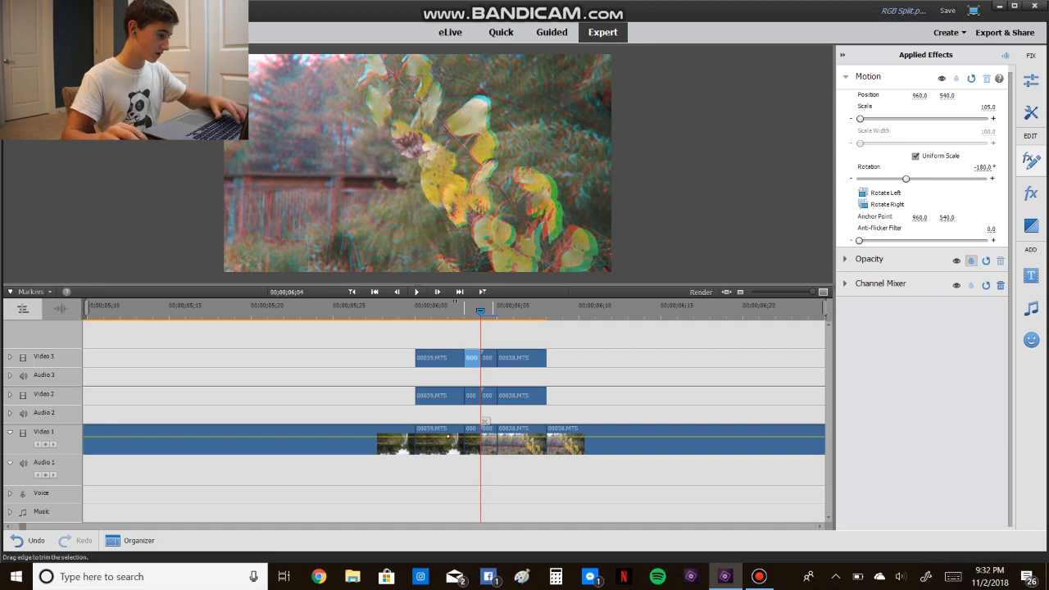
# Step: Set the scale of the one-frame 00039.MTS pieces just before the cut to 110 on Video 2 and 115 on Video 1
pyautogui.click(472, 395)
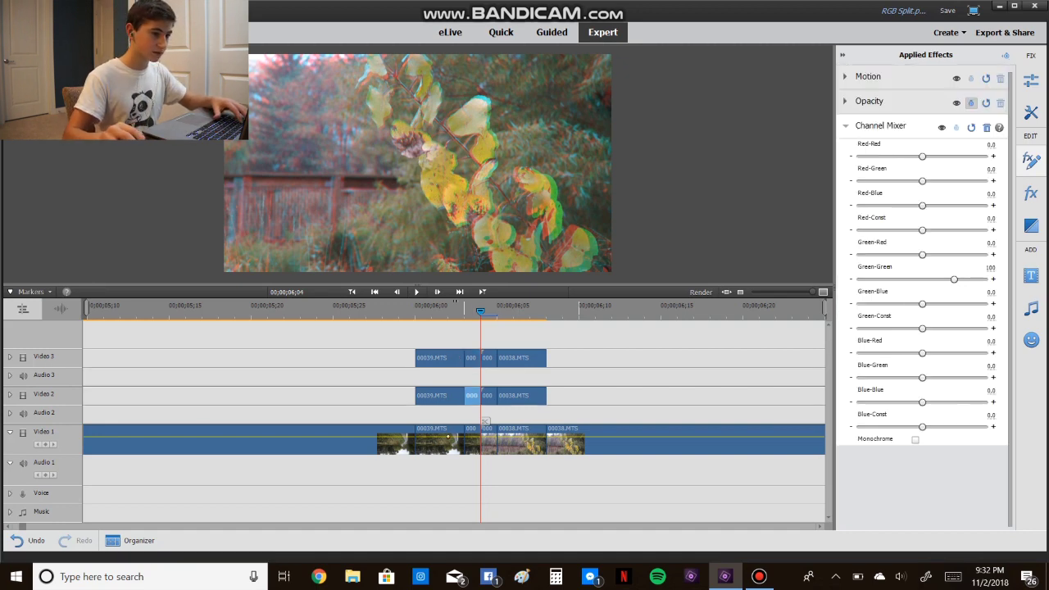
pyautogui.click(869, 76)
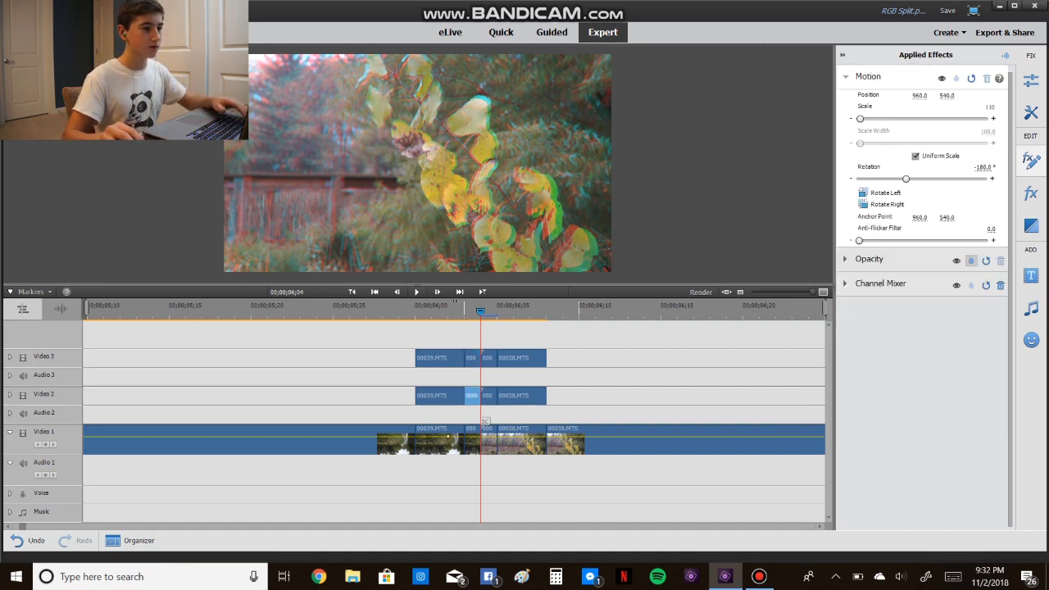
pyautogui.press('Return')
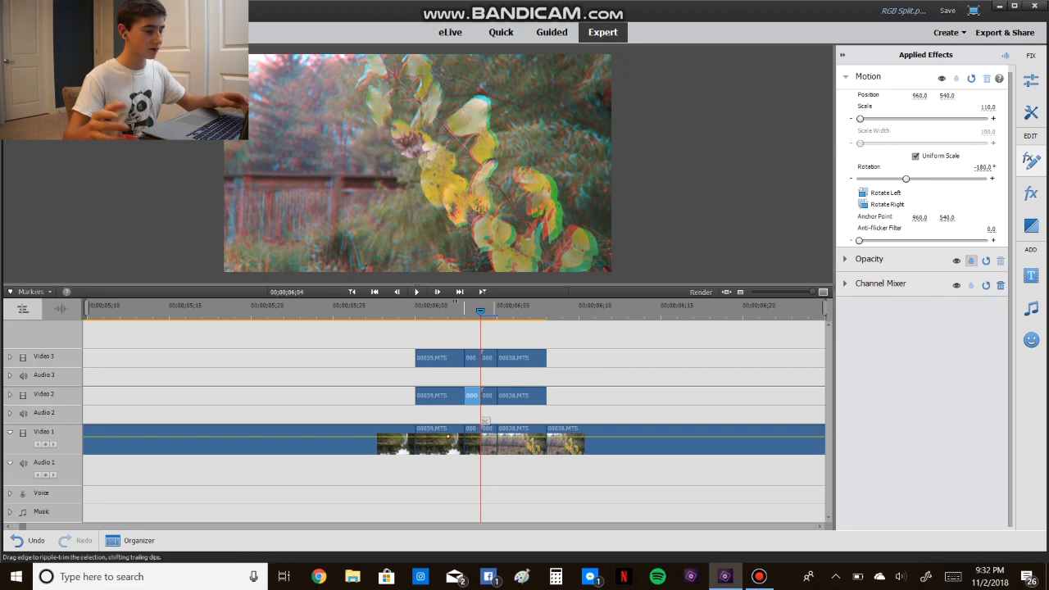
pyautogui.click(471, 427)
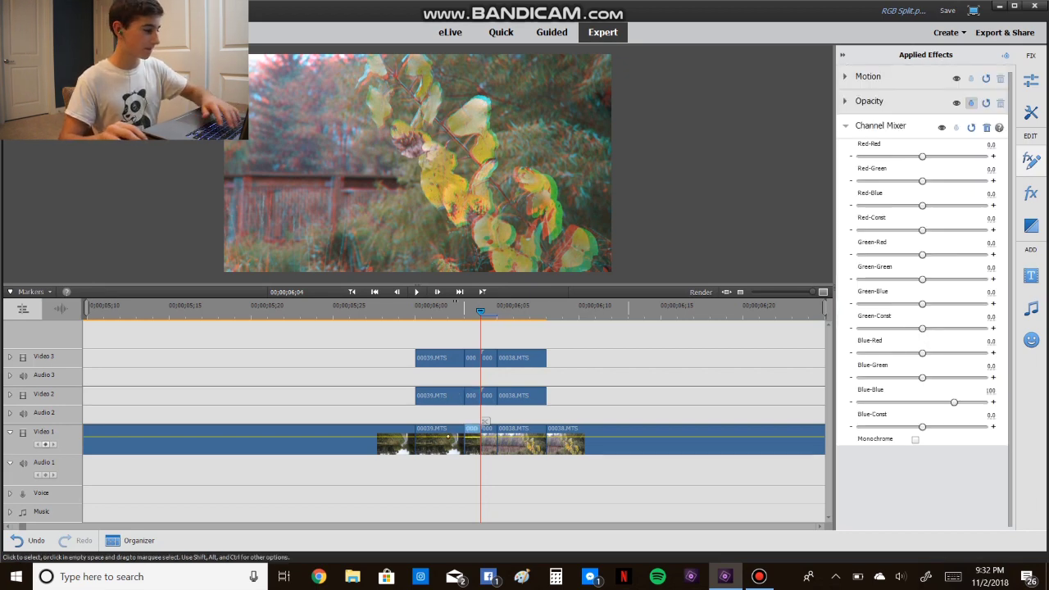
pyautogui.click(867, 77)
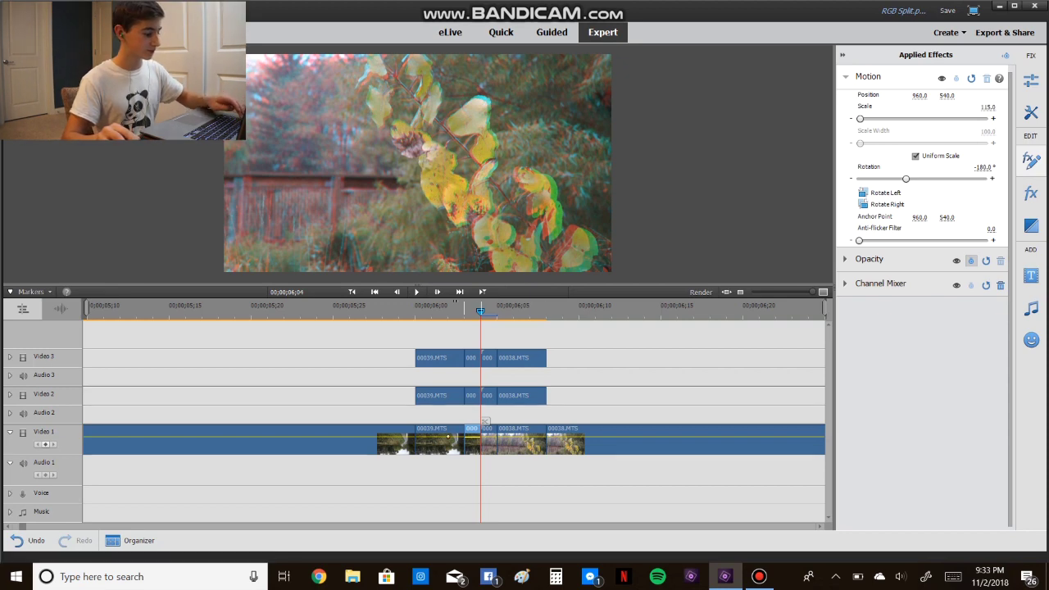
# Step: Set the scale of the one-frame 00038.MTS pieces just after the cut to 105 on Video 3 and 110 on Video 2
pyautogui.click(491, 358)
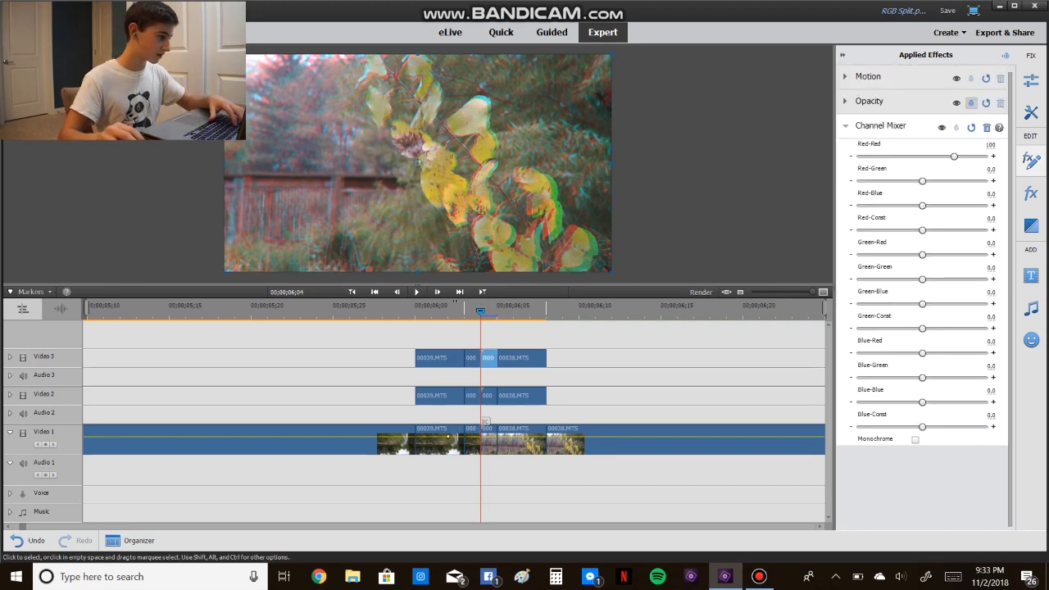
pyautogui.click(867, 76)
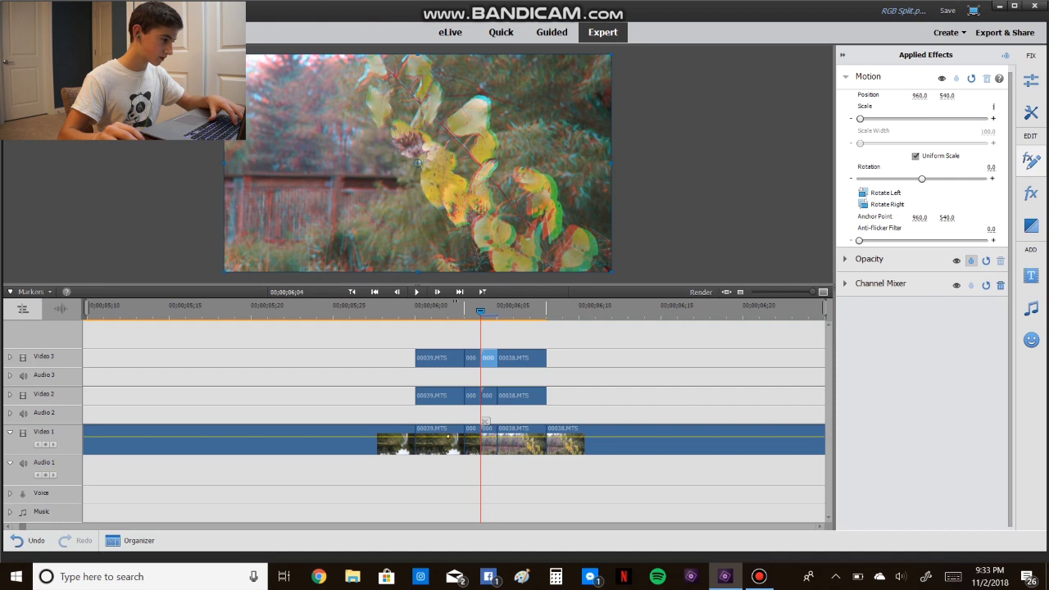
pyautogui.press('Return')
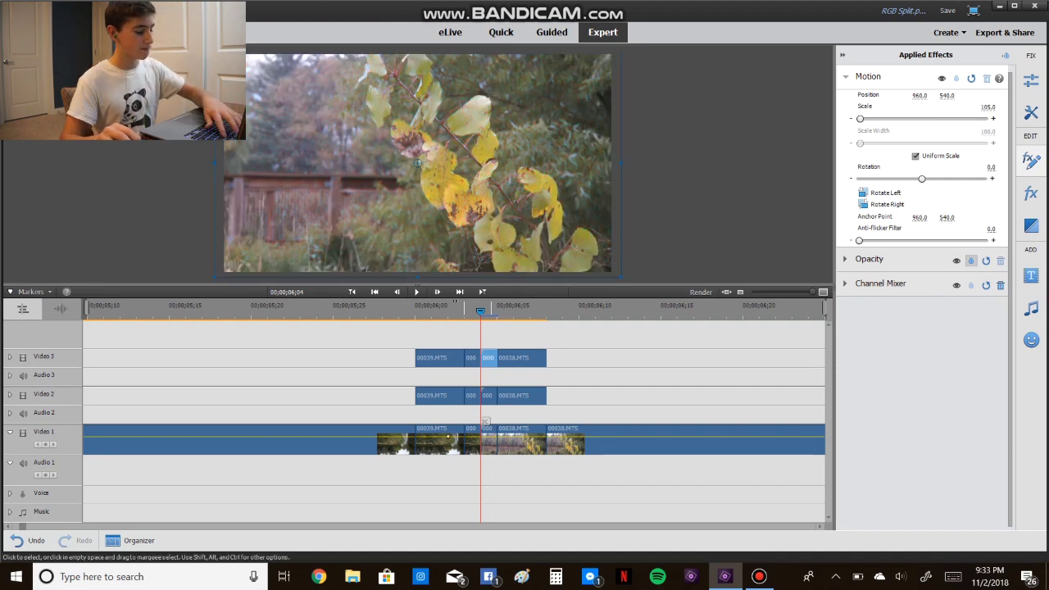
pyautogui.click(487, 395)
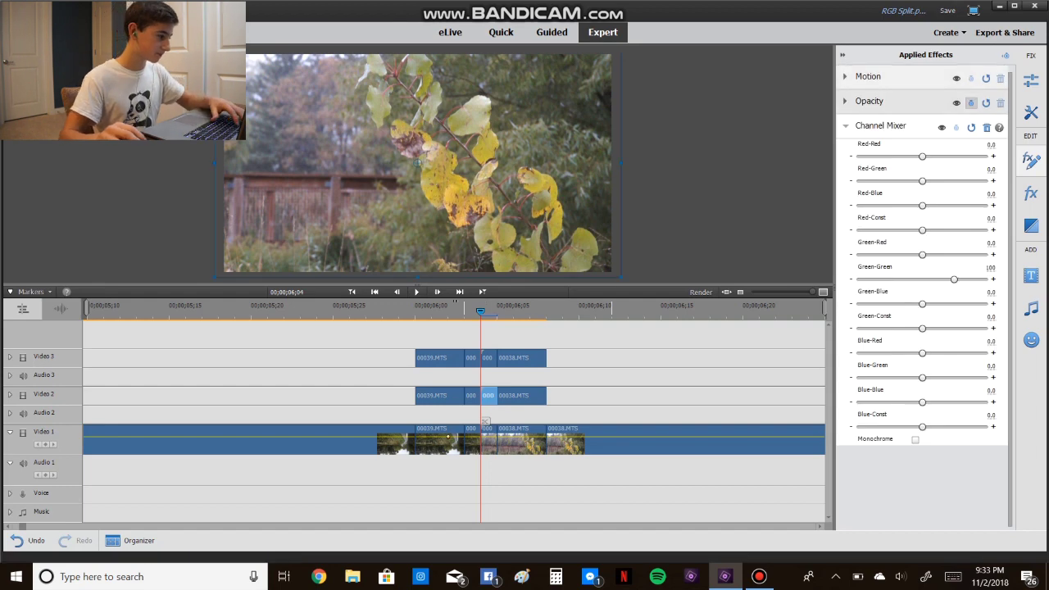
pyautogui.click(867, 76)
pyautogui.write('110')
pyautogui.press('Return')
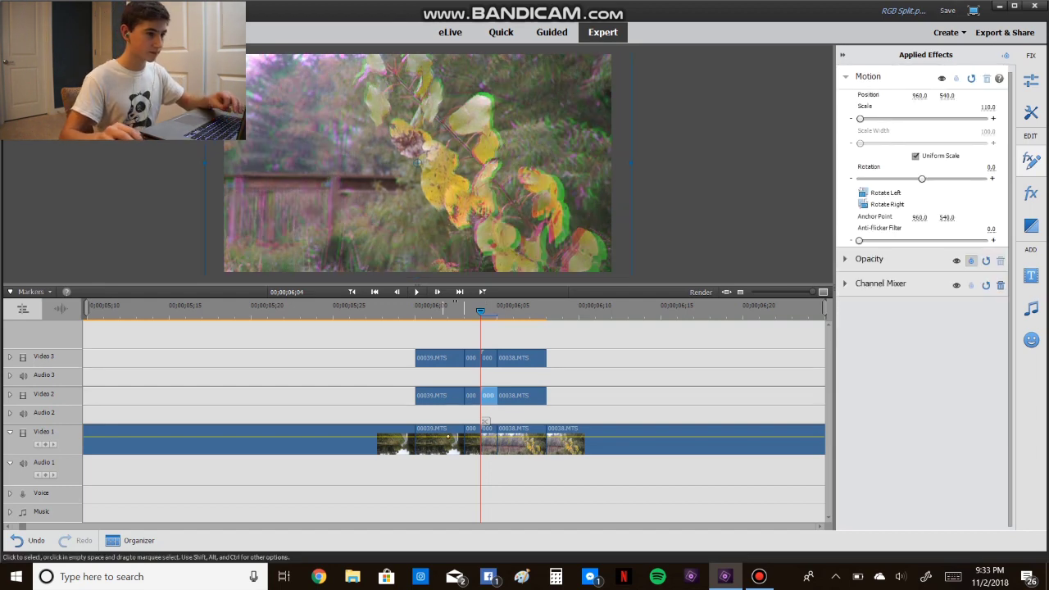
# Step: Set the scale of the one-frame 00038.MTS piece just after the cut on Video 1 to 115
pyautogui.click(488, 428)
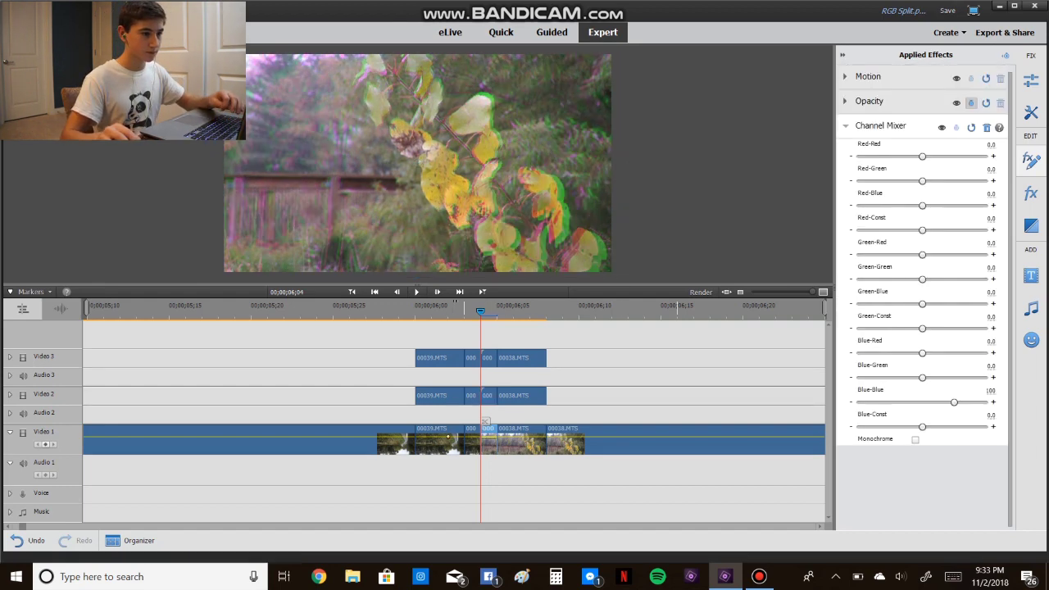
pyautogui.click(868, 77)
pyautogui.click(990, 107)
pyautogui.write('115')
pyautogui.press('Return')
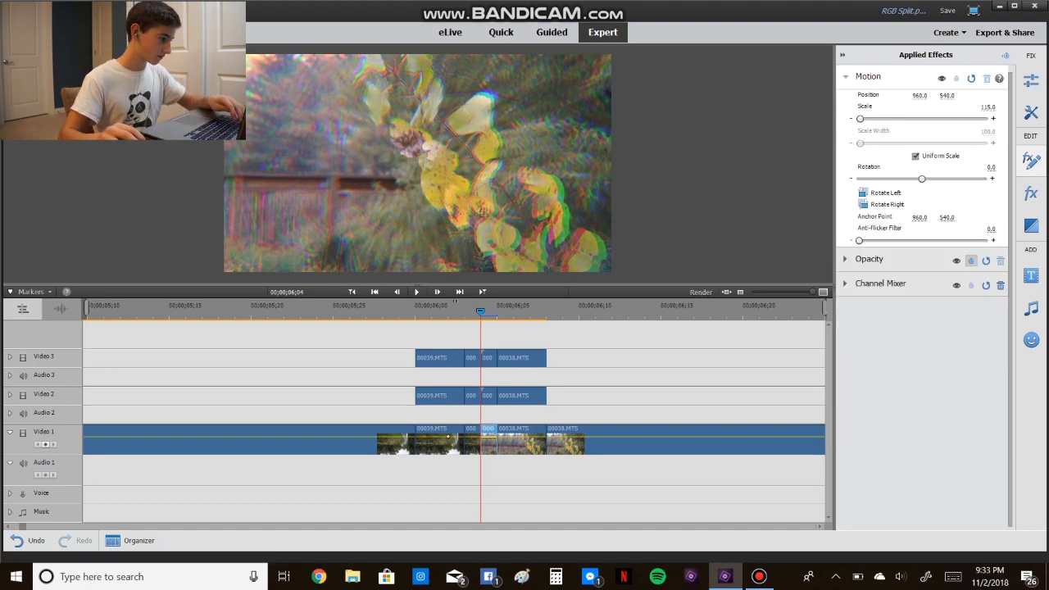
# Step: Examine the RGB split frame by frame across the stacked 00039.MTS and 00038.MTS pieces around the cut
pyautogui.press('space')
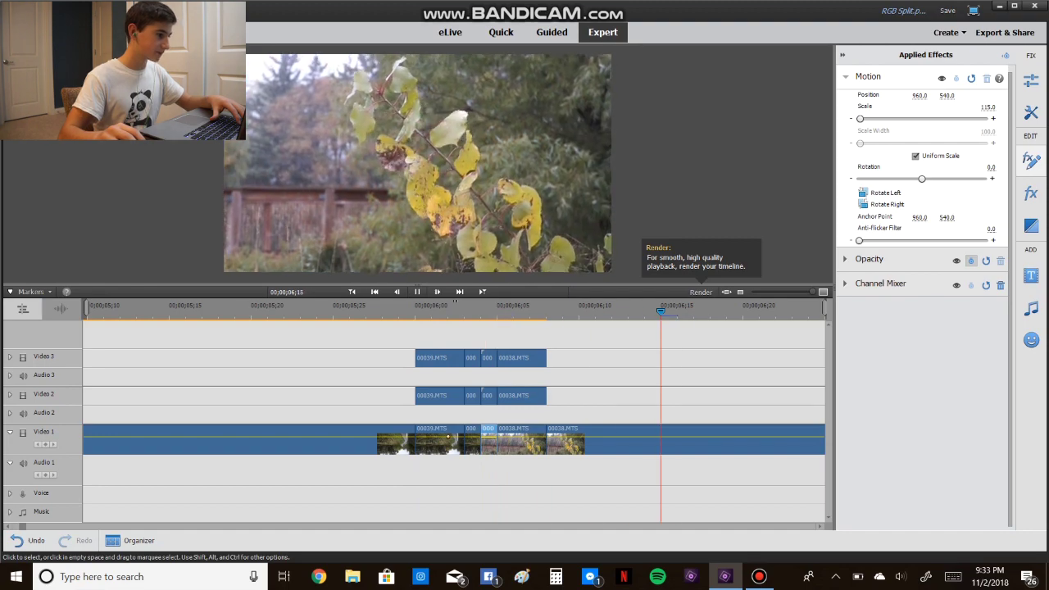
pyautogui.press('space')
pyautogui.press('Left')
pyautogui.press('Left')
pyautogui.press('Left')
pyautogui.press('Left')
pyautogui.press('Left')
pyautogui.press('Left')
pyautogui.press('Left')
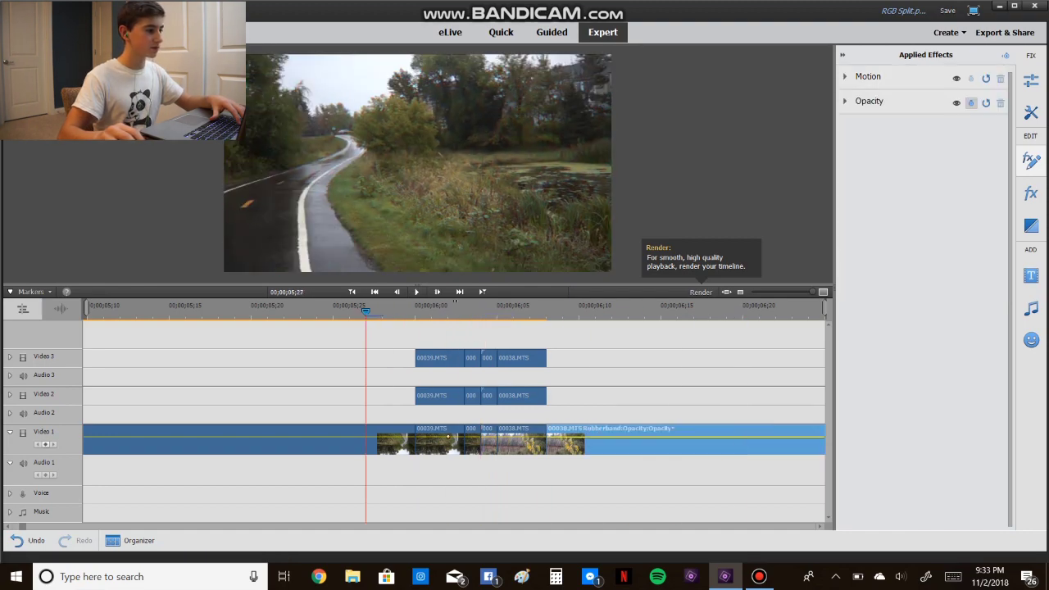
pyautogui.press('Right')
pyautogui.press('Right')
pyautogui.press('Right')
pyautogui.press('Right')
pyautogui.press('Right')
pyautogui.press('Right')
pyautogui.press('Right')
pyautogui.press('Right')
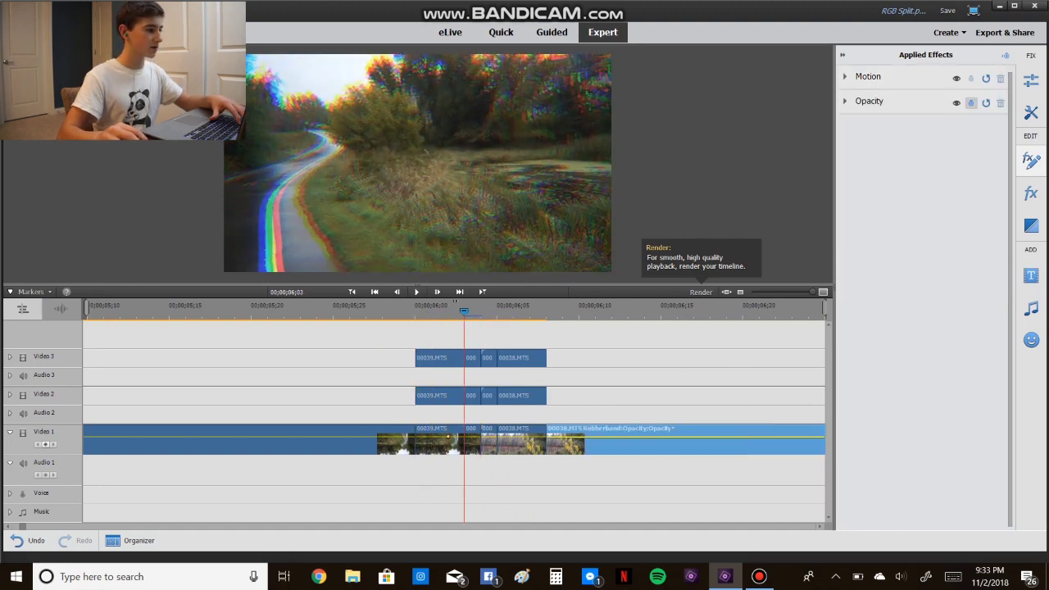
pyautogui.press('Right')
pyautogui.press('Right')
pyautogui.press('Right')
pyautogui.press('Right')
pyautogui.press('Right')
pyautogui.press('Right')
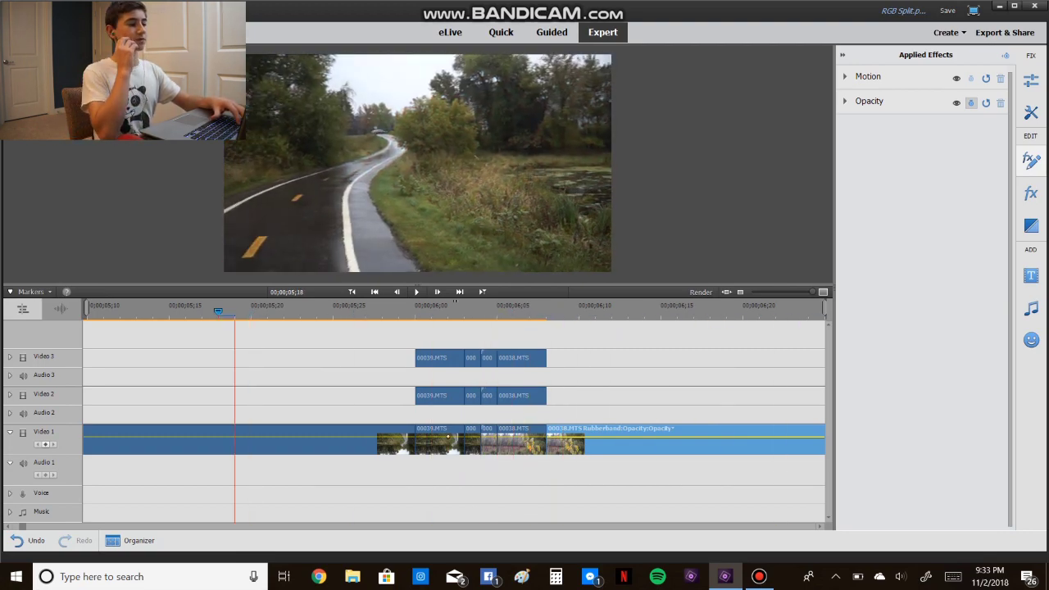
# Step: Play back the transition repeatedly from before the stacked pieces to review the RGB split at normal speed
pyautogui.press('space')
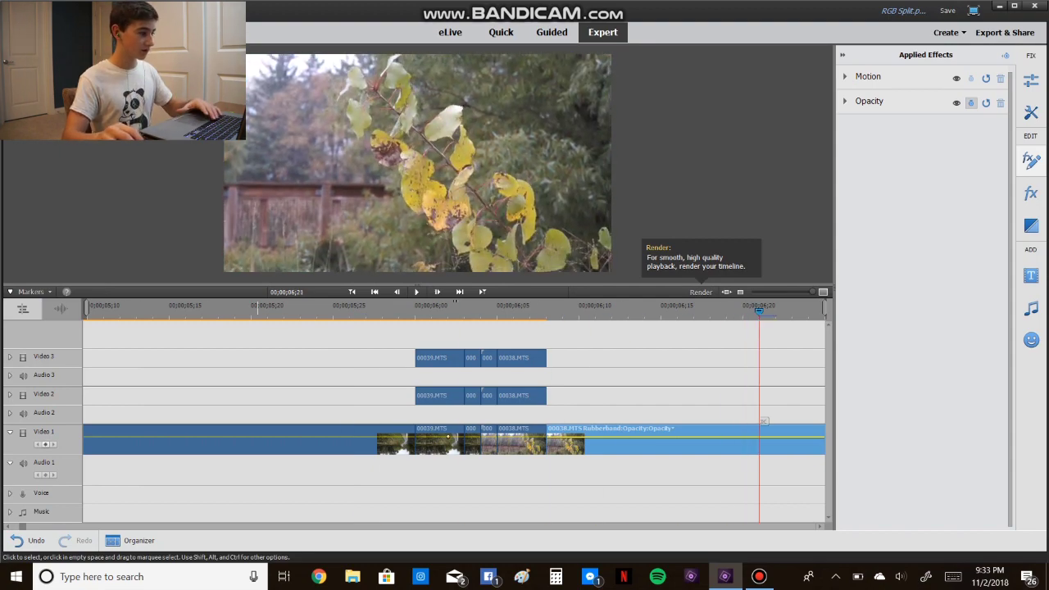
pyautogui.click(234, 307)
pyautogui.press('space')
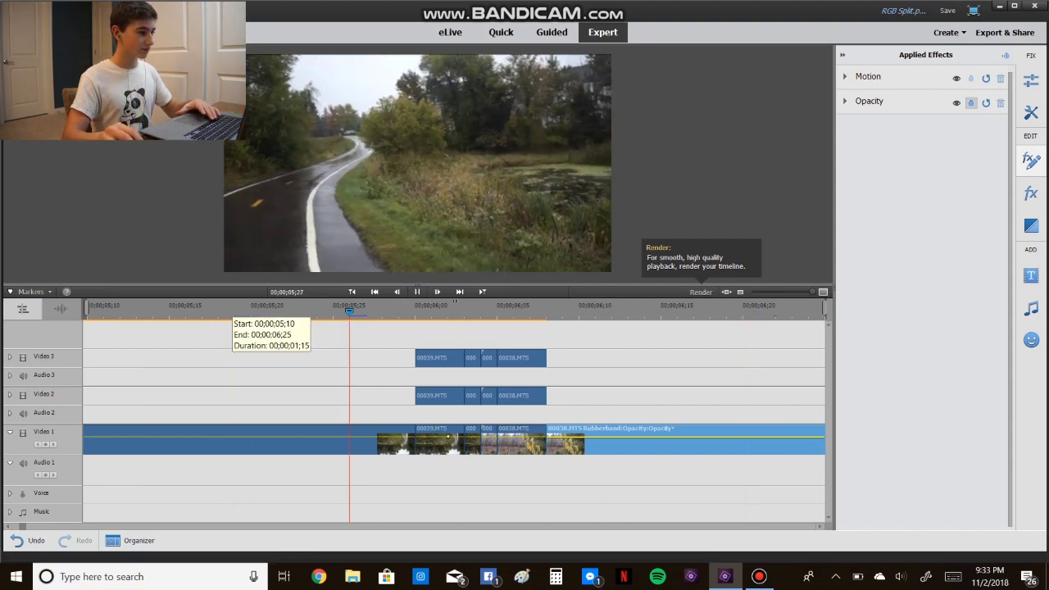
pyautogui.press('space')
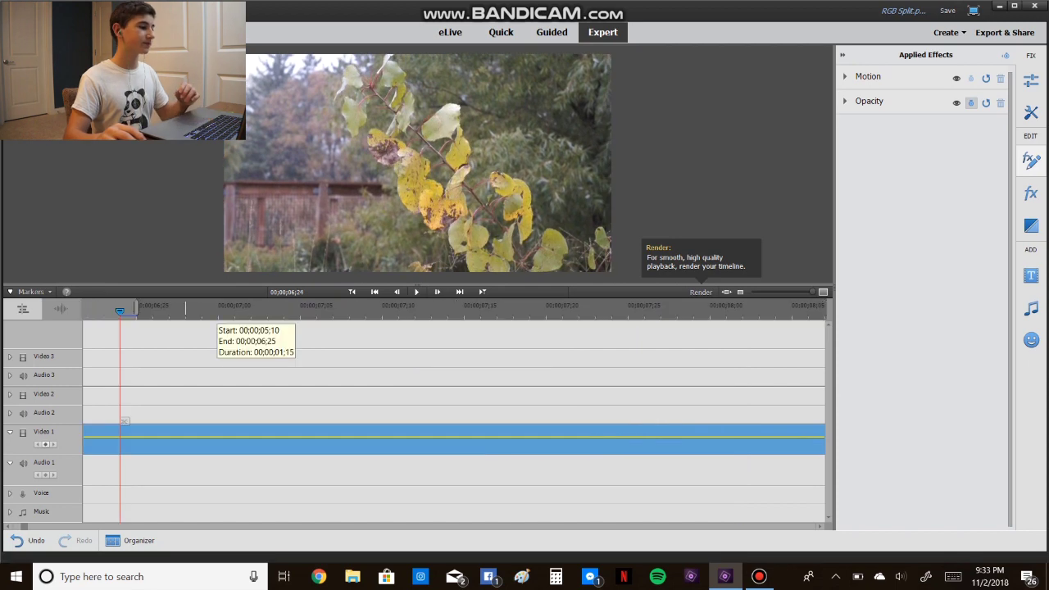
pyautogui.moveTo(812, 291); pyautogui.dragTo(795, 291)
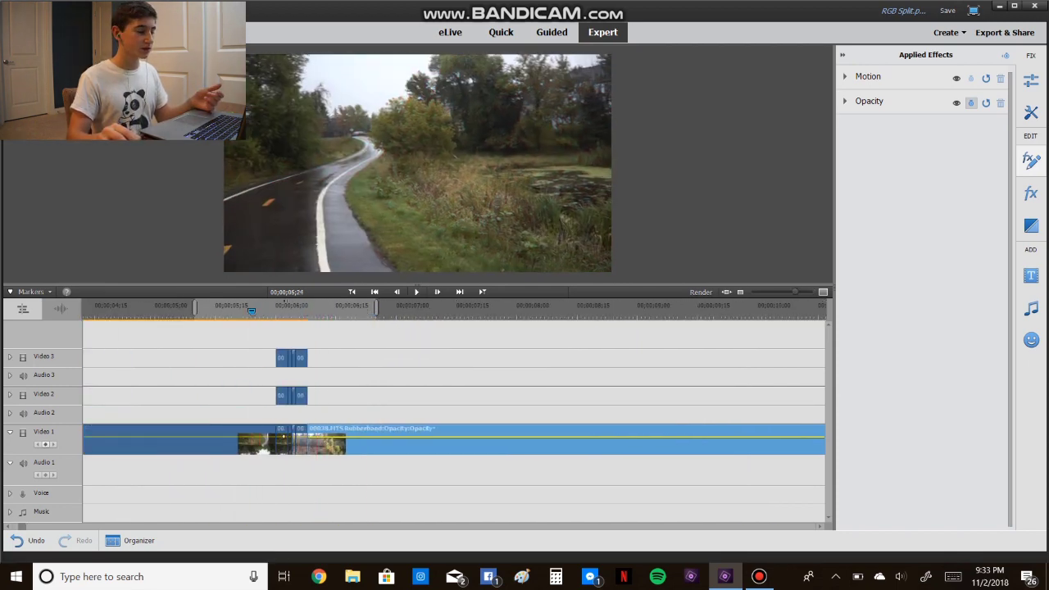
pyautogui.press('space')
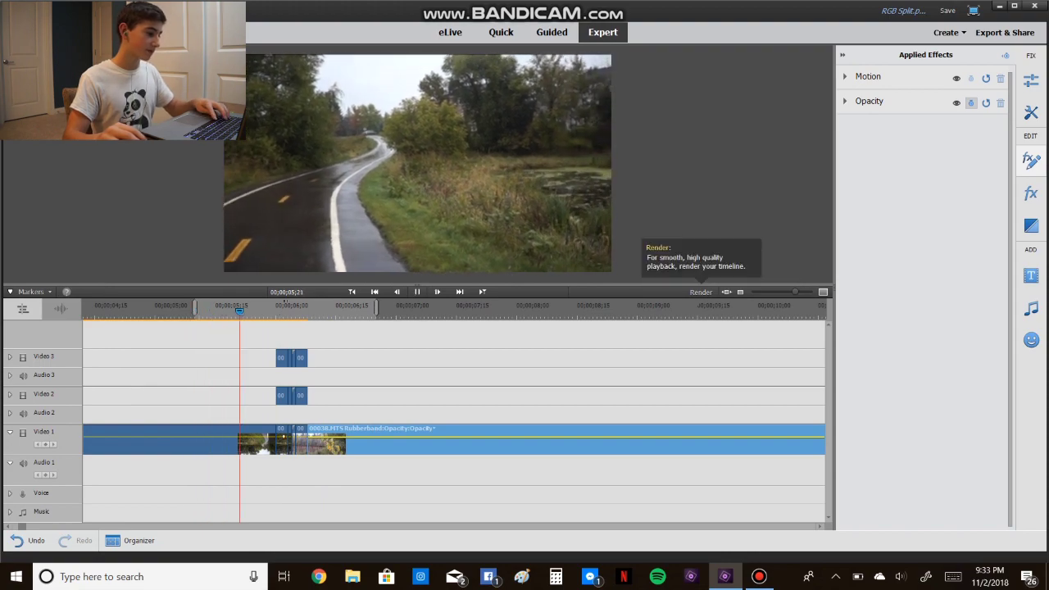